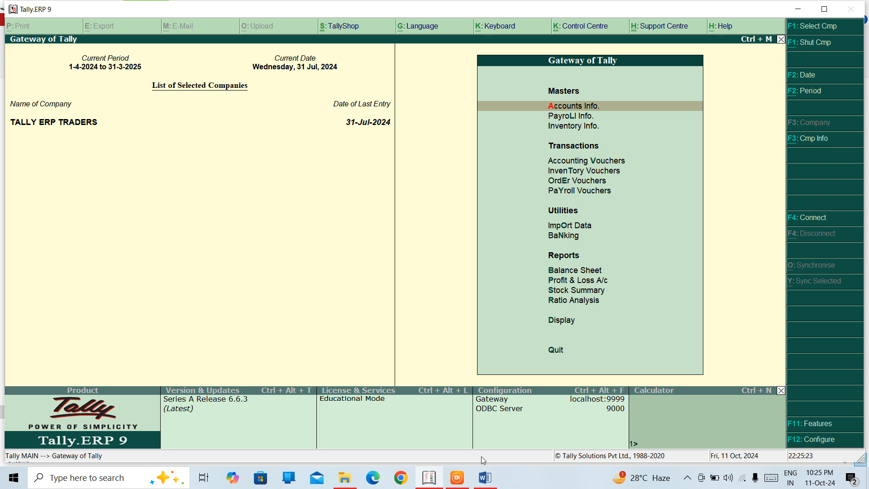
Switch to the TALLY ERP 9 NOTES Word document and add numbered item 9, "PHYSICAL STOCK REGISTER-", below AGEING CATEGORY.
left_click(485, 478)
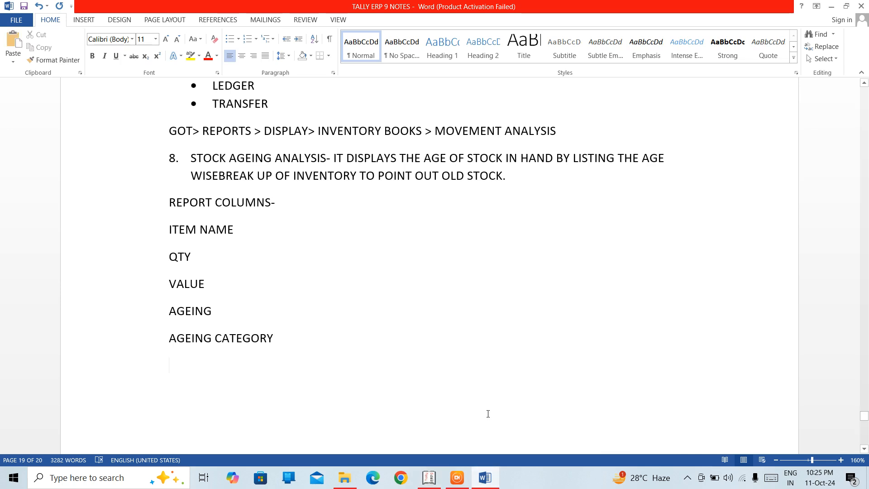
key("Return")
key("Return")
key("Return")
key("BackSpace")
key("BackSpace")
key("BackSpace")
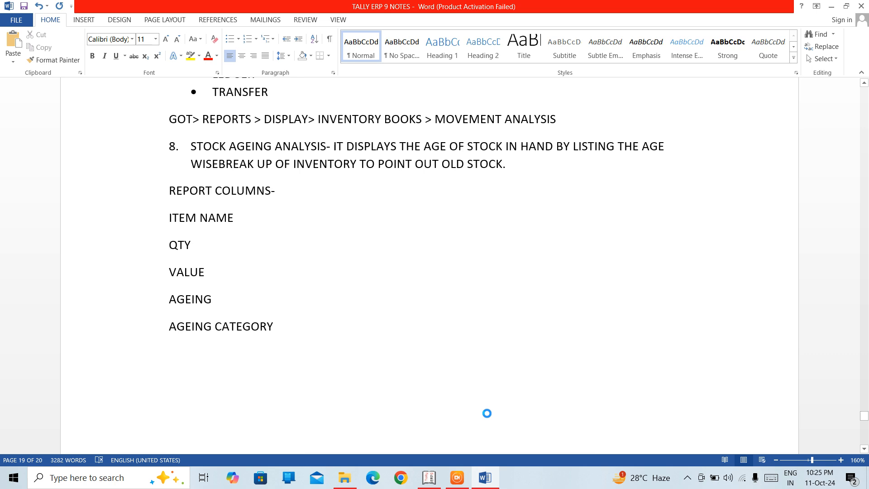
type("9. PHY")
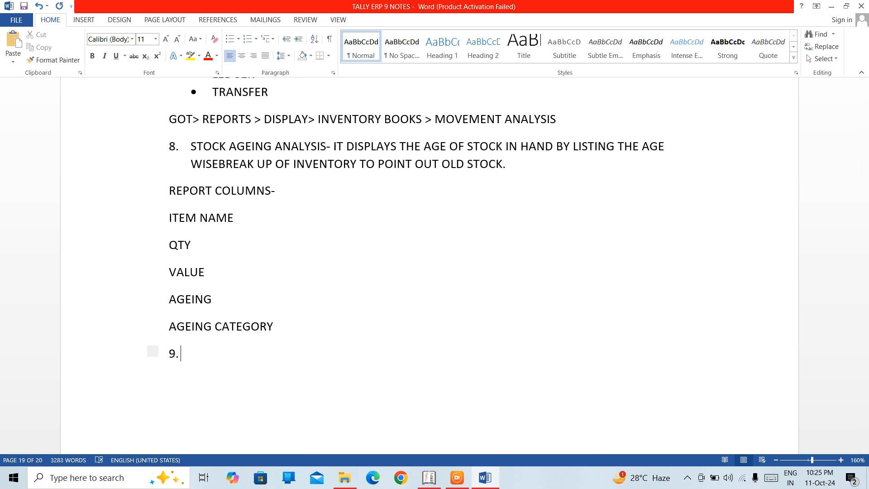
type("SI")
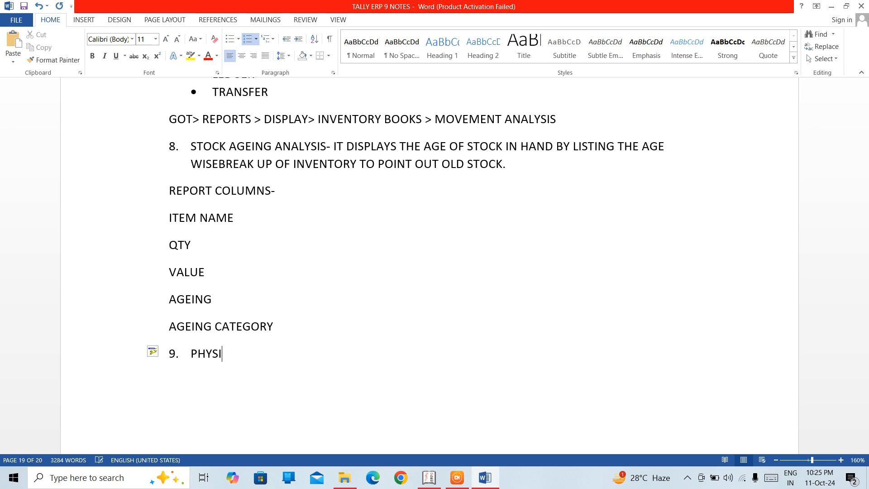
type("CAL STOCK REGIS")
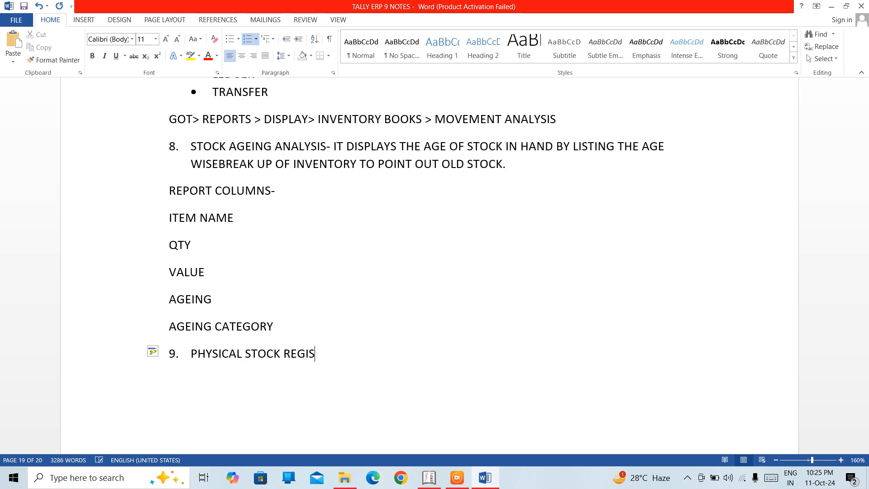
type("TER-")
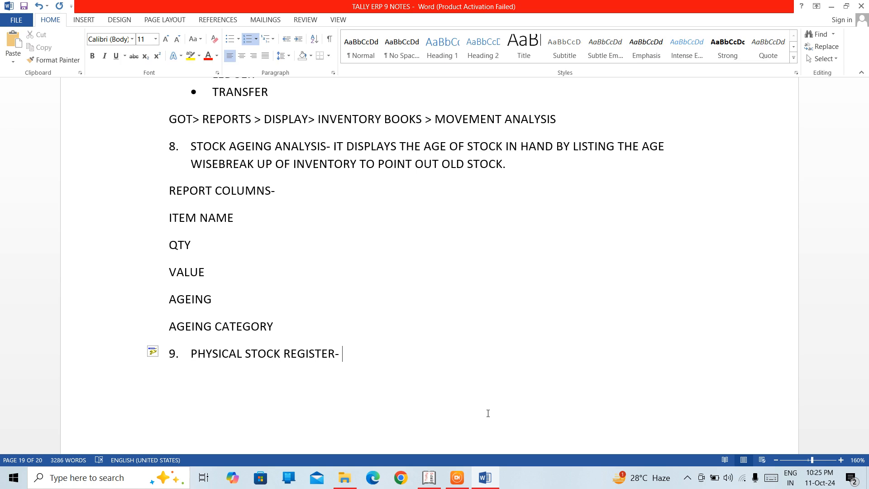
Begin the item 9 description with "IT SHOWS THE PHYSICAL STOCK VOUCHERS THAT".
type("IT SOWS")
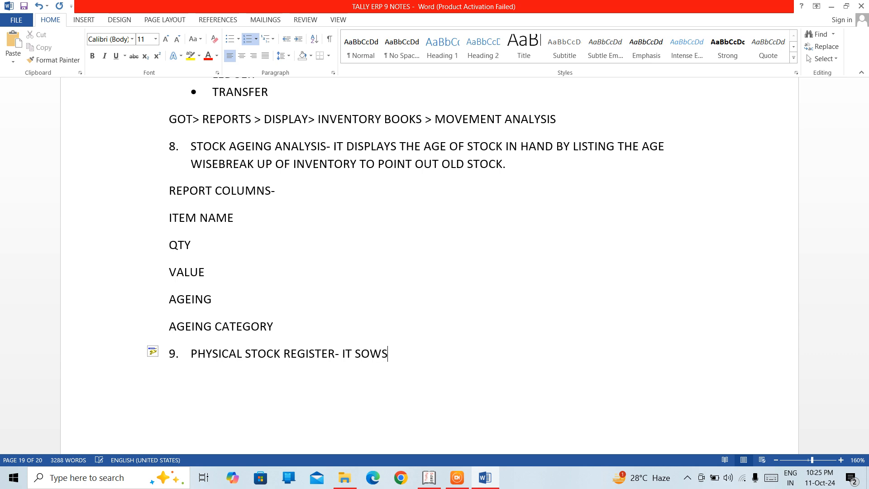
key("Left")
type("H")
key("End")
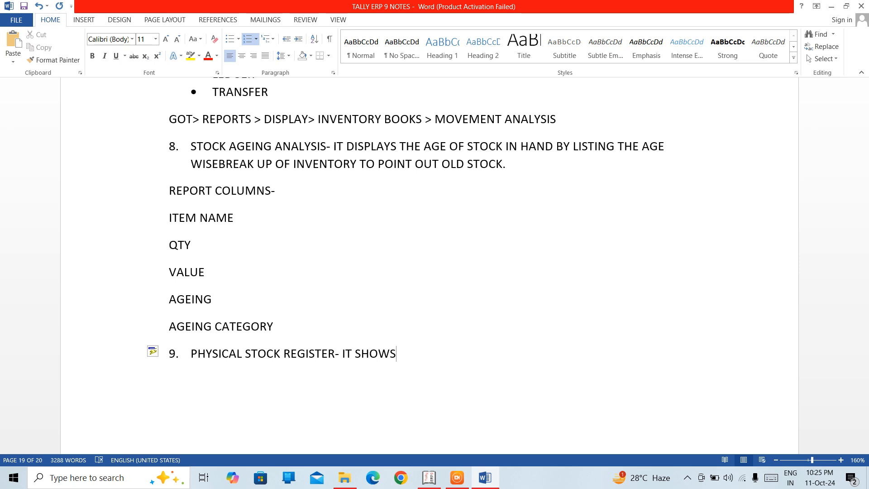
type("THE PHYSICAL")
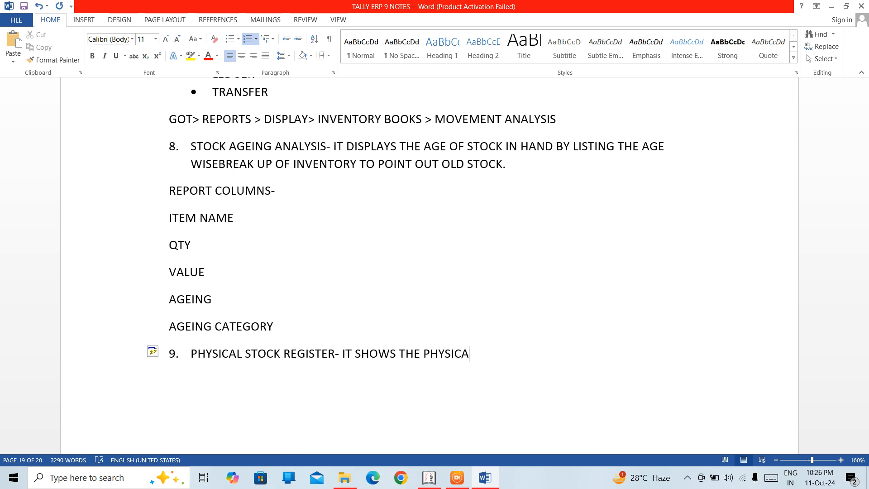
type(" STOCK")
type(" V")
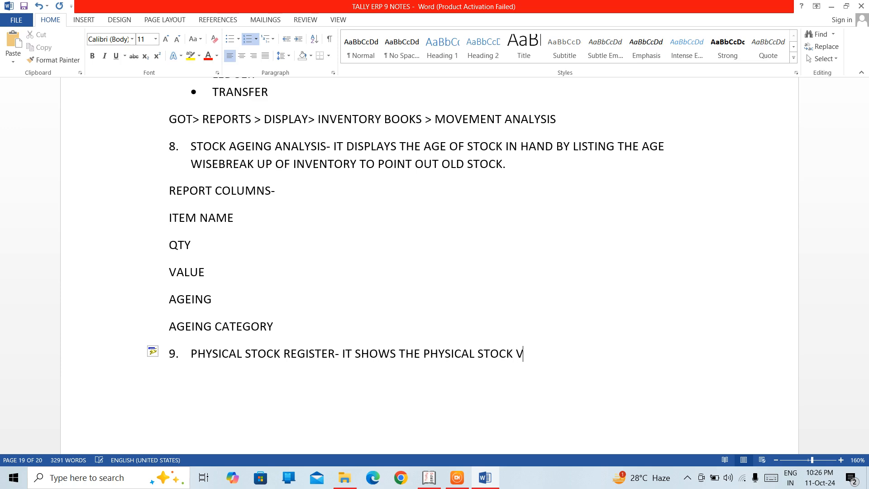
type("OUCHERS THAT ")
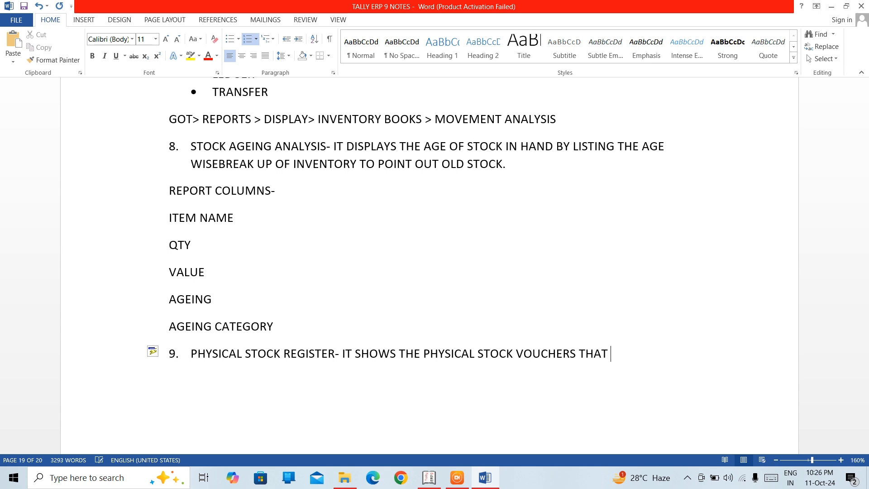
Complete the item 9 sentence with "ARE USED FOR RECORDING THE ACTUAL STOCK OF A STOCK ITEM.".
type("ARE USED TO")
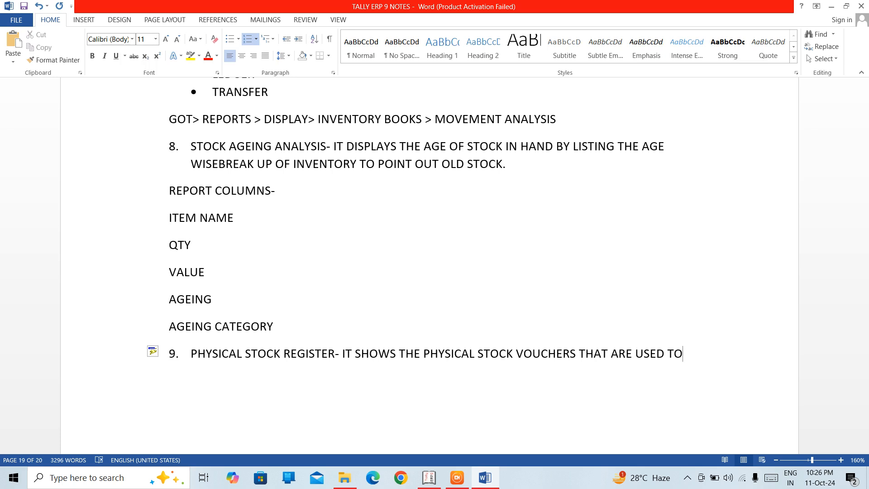
key("BackSpace")
key("BackSpace")
type("FOR RECORDI")
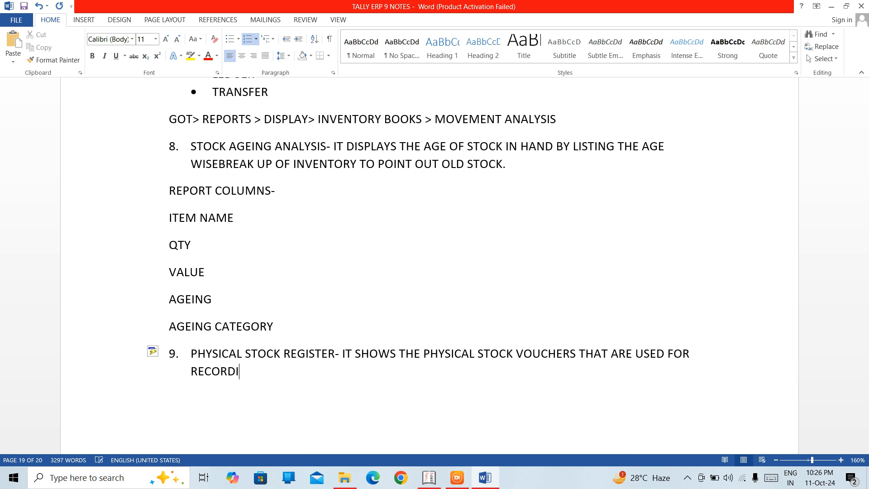
type("NG THE ACTU")
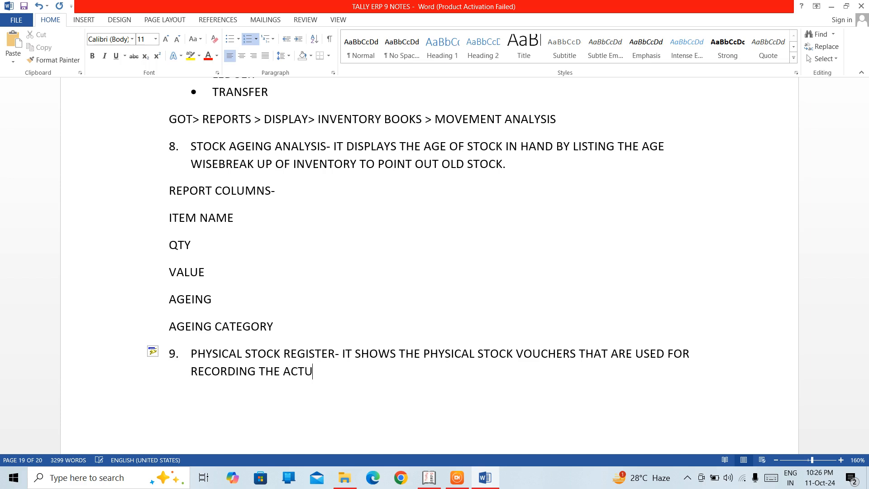
type("AL STOCK OF A S")
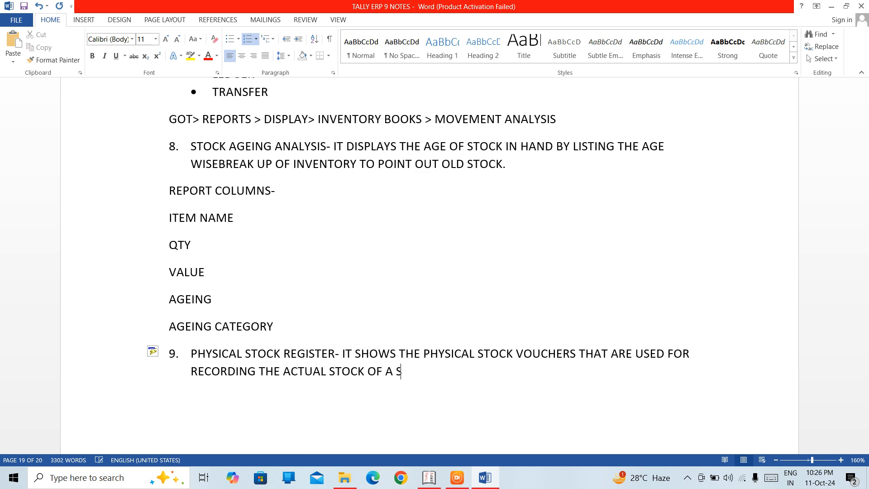
type("TOC")
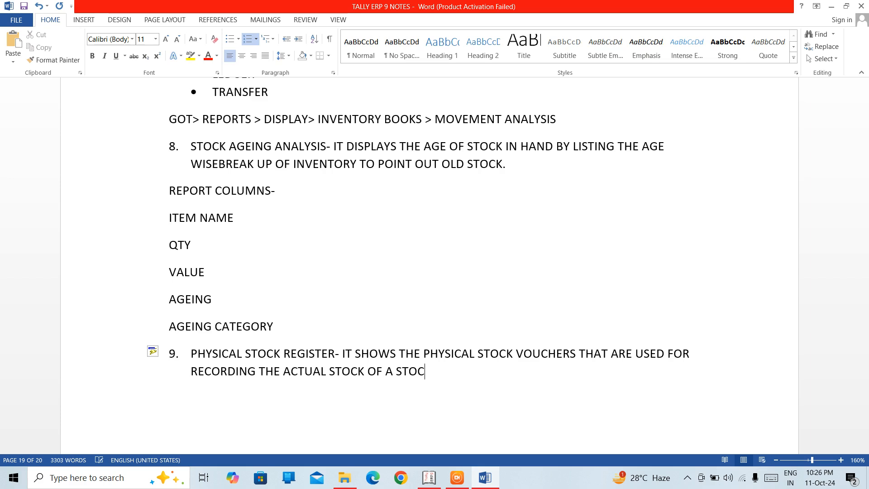
type("K ITEM.")
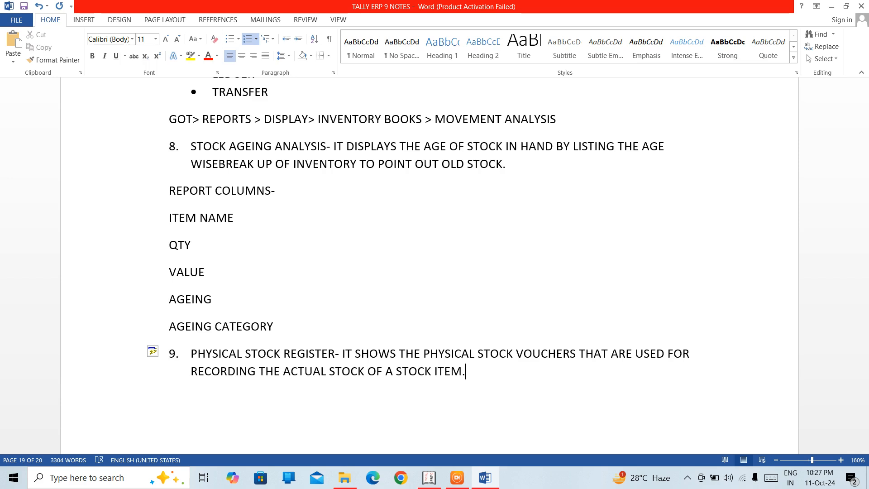
Start an unnumbered paragraph below item 9 reading "THE ACTUAL BALANCE OF STOCK IN HAND AS ON THE DATE OF VPUCHER".
key("Return")
key("Return")
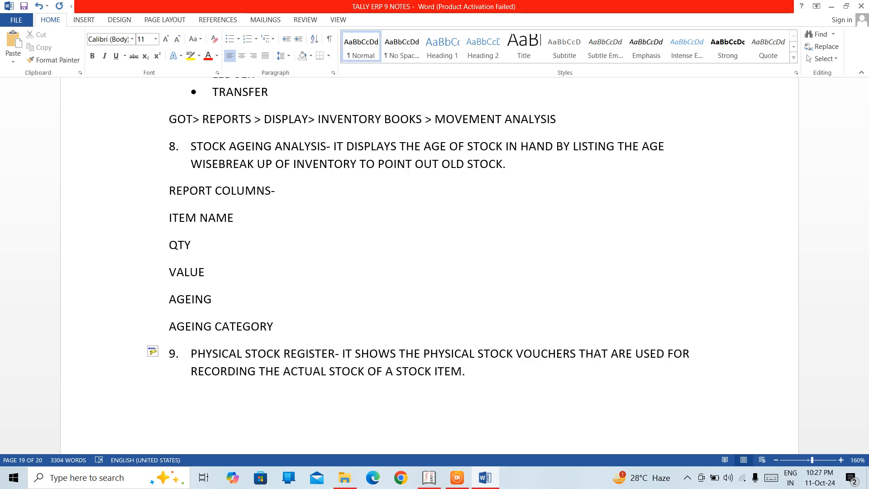
type("THE ACTU")
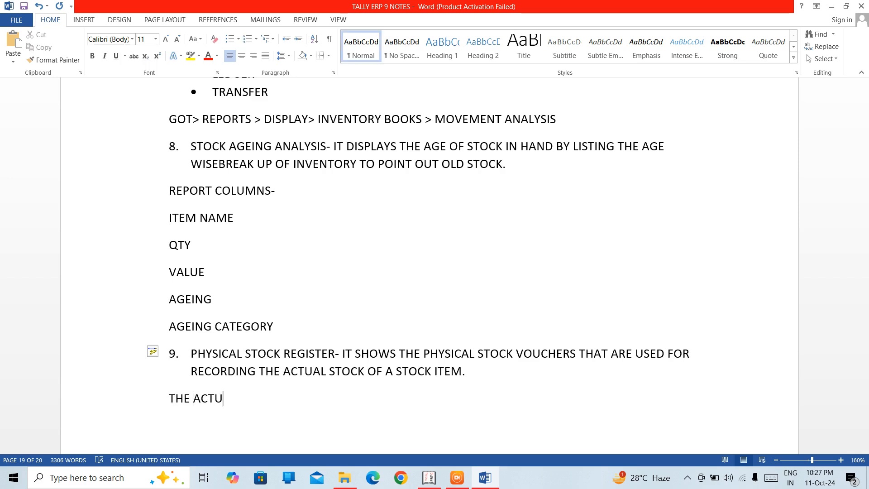
type("AL N")
key("BackSpace")
type("B")
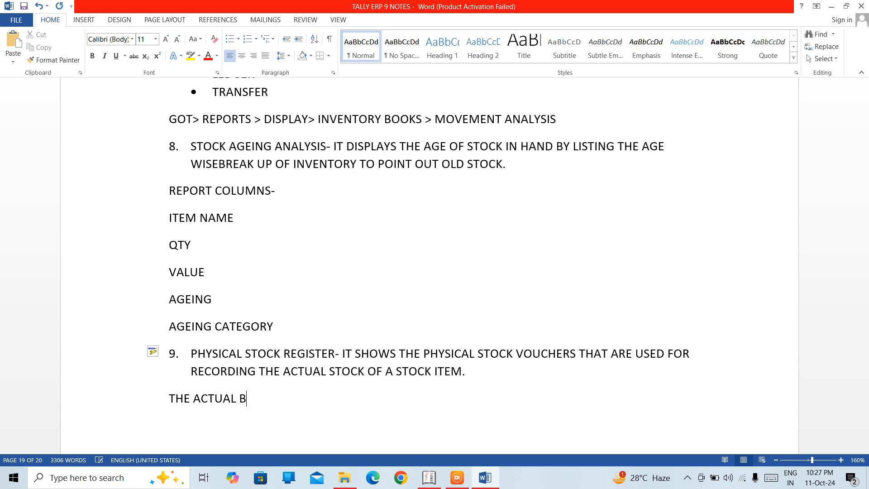
type("ALANCE OF STO")
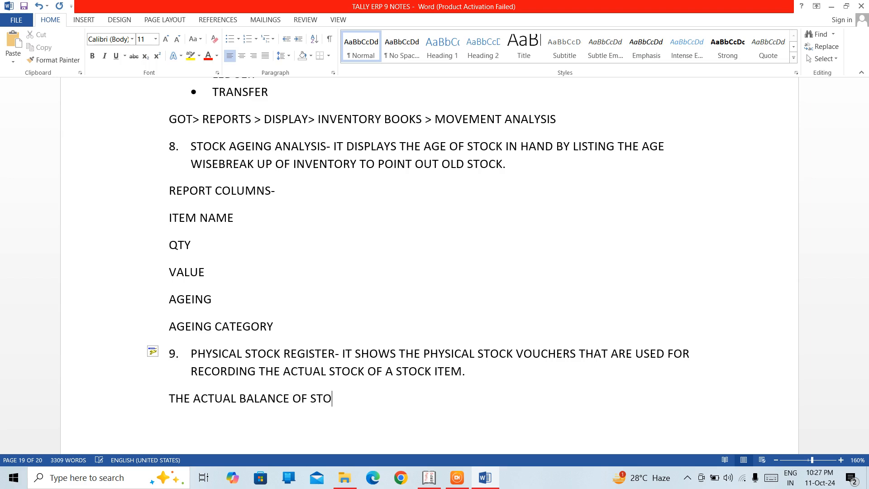
type("CK IN HANDAS")
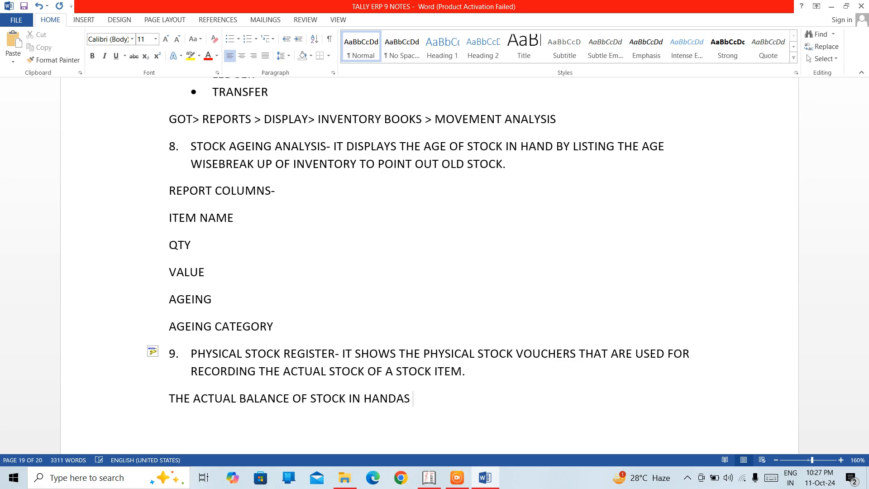
key("BackSpace")
key("BackSpace")
key("BackSpace")
type("AS ON THE DATE")
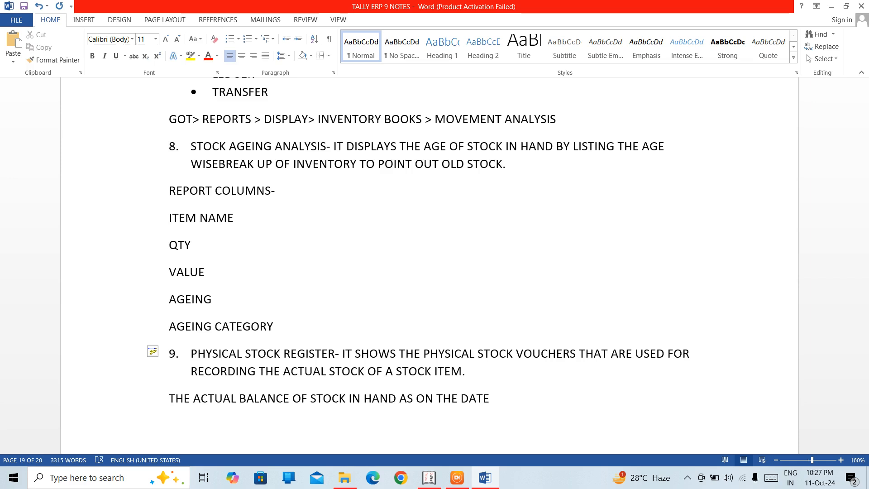
type("OF VPUCHER")
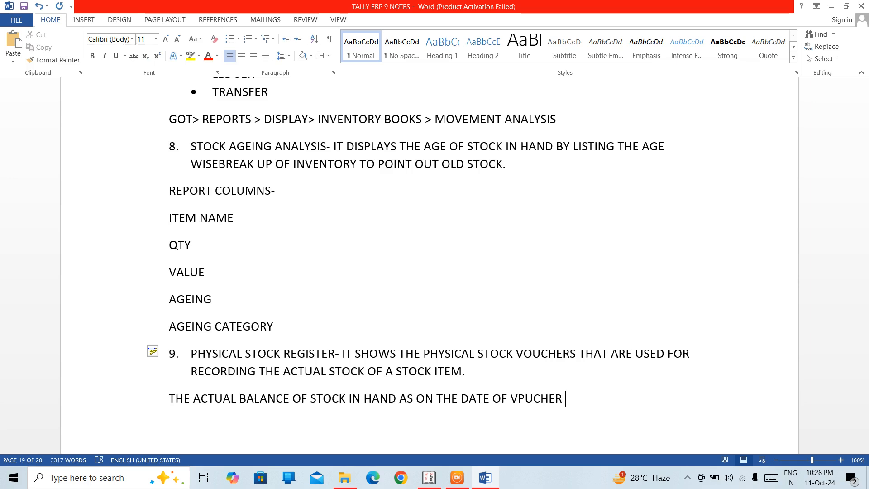
type(" THAT ARE USED FOR")
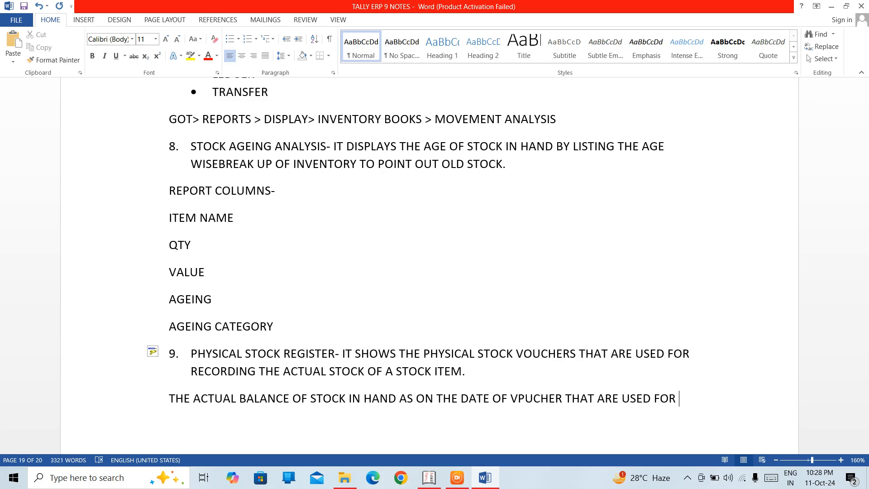
key("BackSpace")
key("BackSpace")
key("BackSpace")
key("BackSpace")
key("BackSpace")
key("BackSpace")
key("BackSpace")
key("BackSpace")
key("BackSpace")
key("BackSpace")
key("BackSpace")
key("BackSpace")
key("BackSpace")
key("BackSpace")
key("BackSpace")
key("BackSpace")
key("BackSpace")
key("BackSpace")
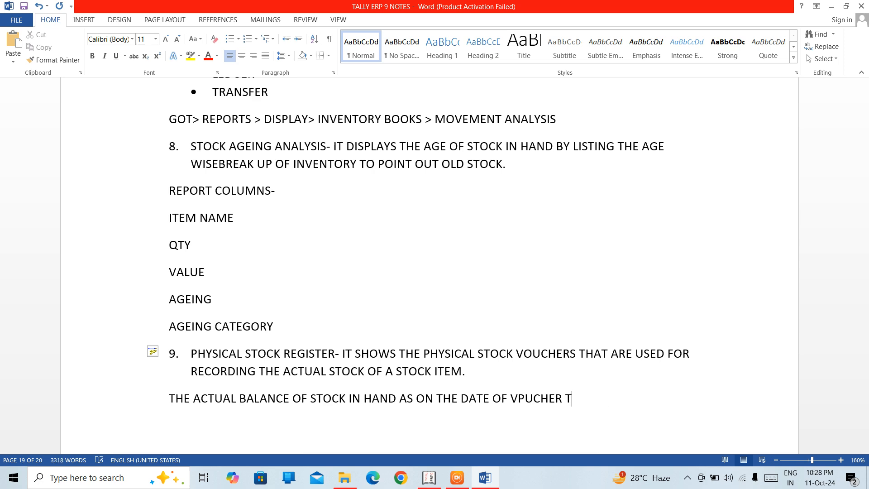
Continue the paragraph below item 9 with "ENTRY DISPLAYED IN INVENTORY BOOKS".
type("ENTRYND")
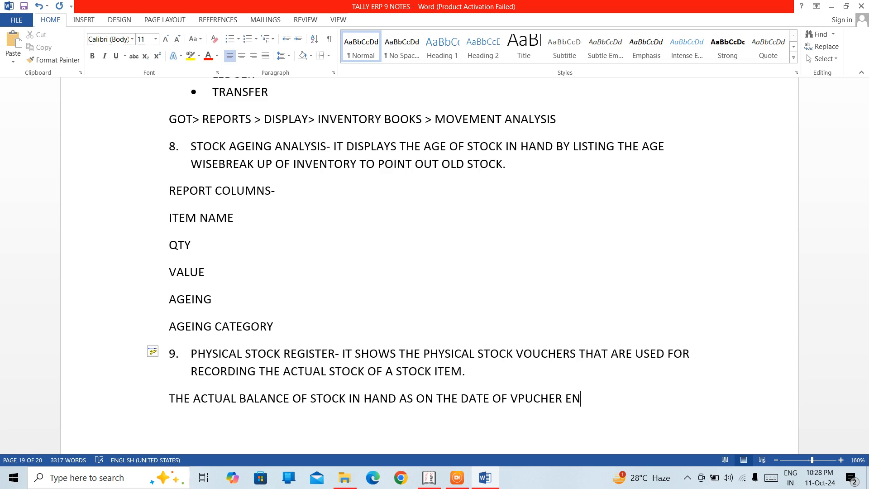
key("BackSpace")
key("BackSpace")
type("DISPLAYED")
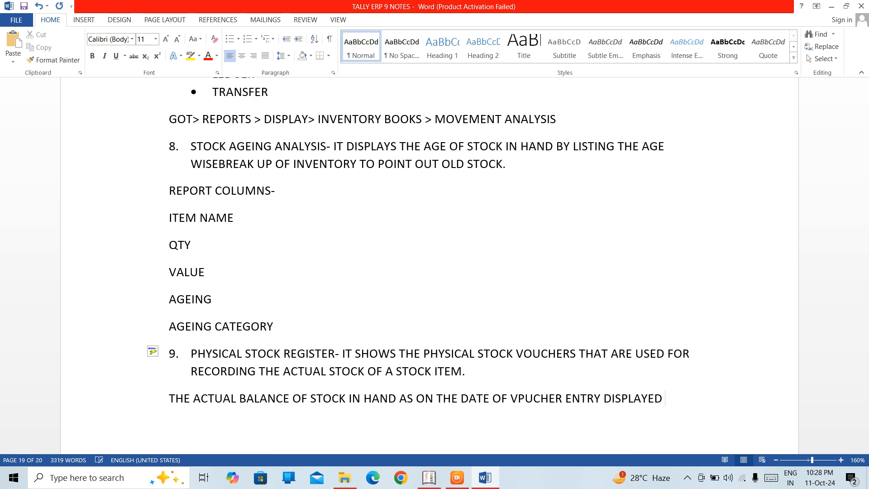
type(" IN INVENTORY")
type("BOOKS")
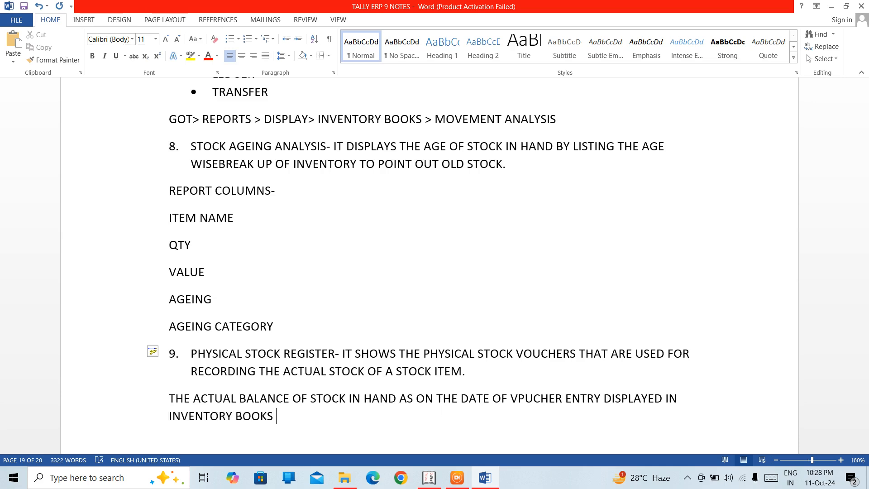
Finish the paragraph with "WHILE THE DIFFERENCE IN STOCKS ARE ADDED AS INWARD OR OUTWARD.".
type(" WHILE THE")
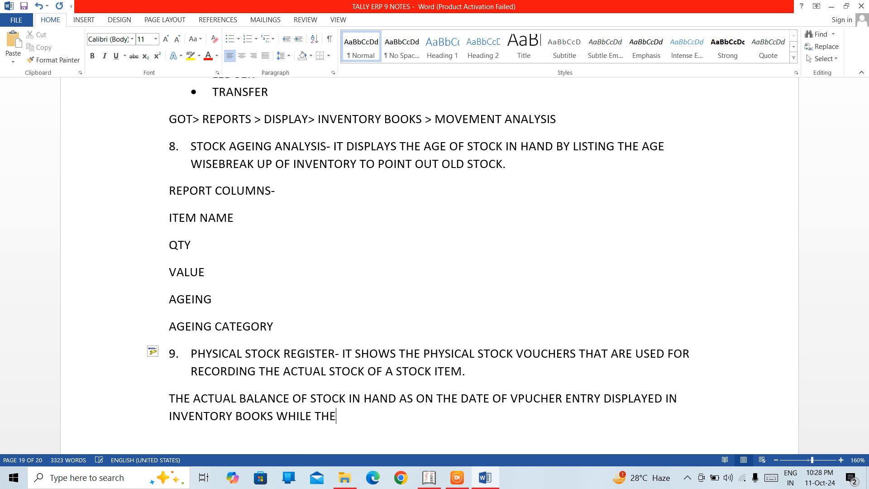
type(" DIFFERENC")
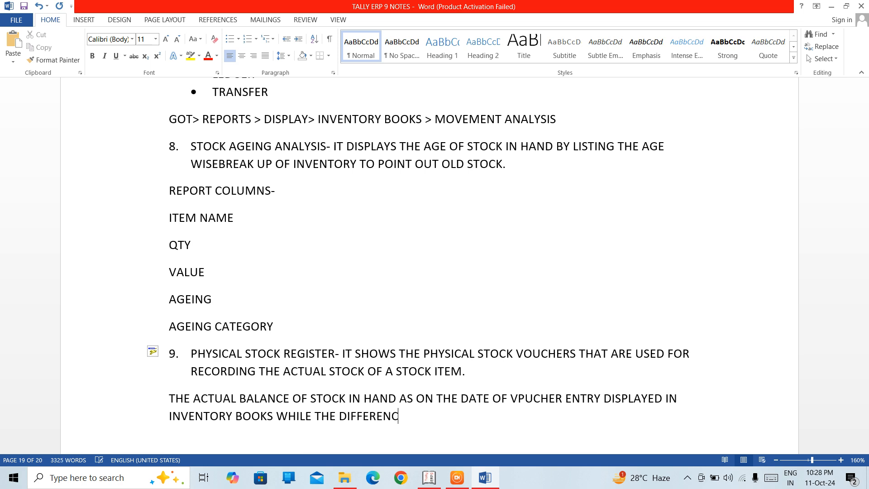
type("E IN STOCKS ARE ADDED")
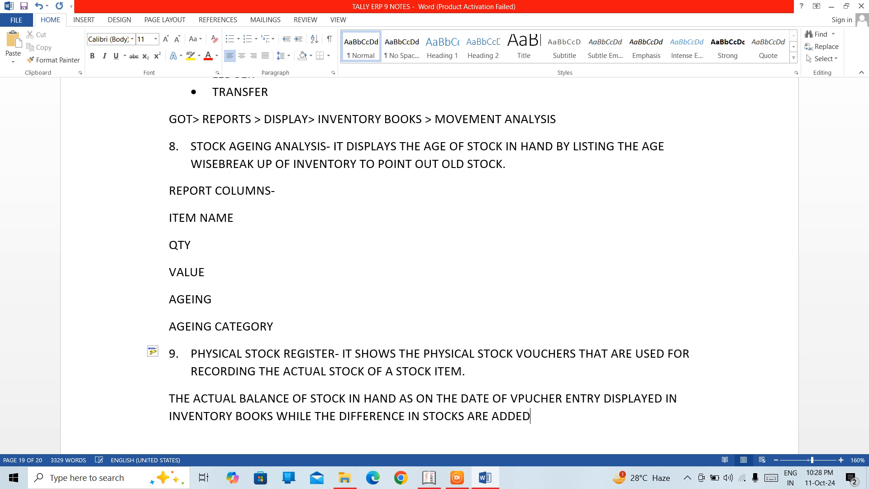
type(" AS INWARD OR OUT")
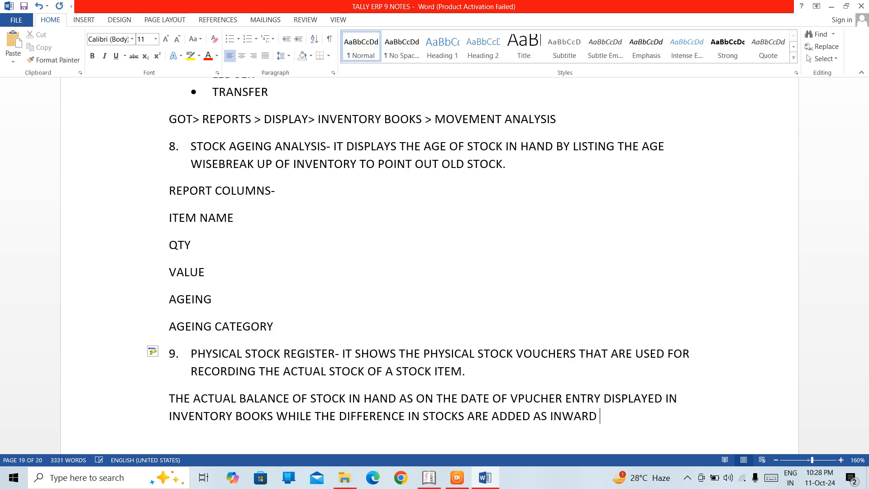
type("WARD.")
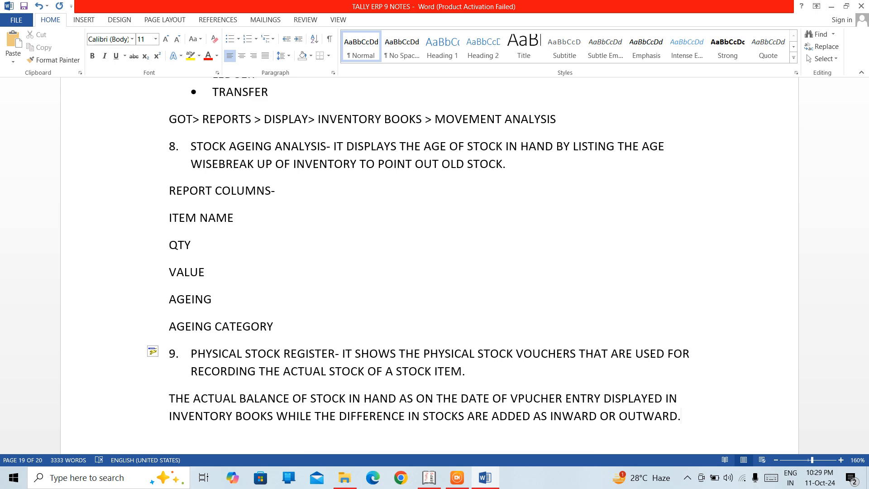
Correct the misspelled word before ENTRY in the last paragraph to VOUCHER.
left_click(524, 399)
key("BackSpace")
type("O")
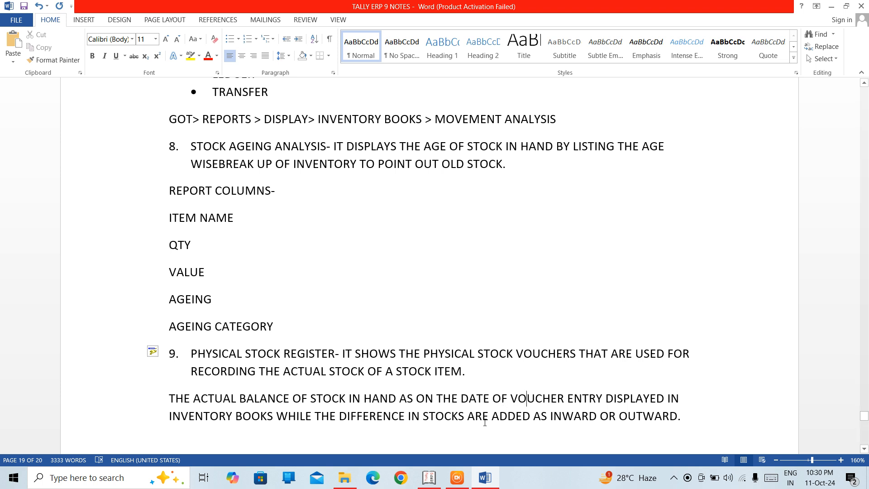
Switch to Tally.ERP 9 and open the Inventory Books reports from the Display Menu.
left_click(428, 475)
key("Down")
key("Down")
key("Down")
key("Down")
key("Down")
key("Down")
key("Down")
key("Down")
key("Down")
key("Down")
key("Down")
key("Down")
key("Down")
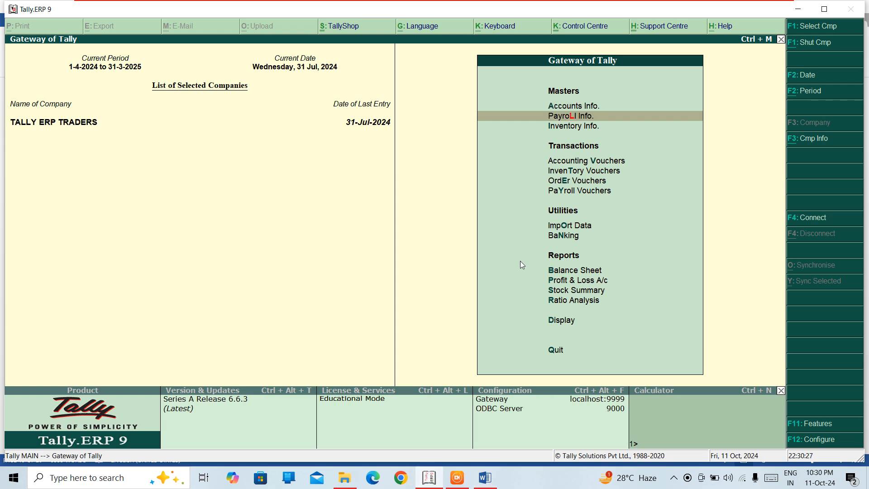
key("Return")
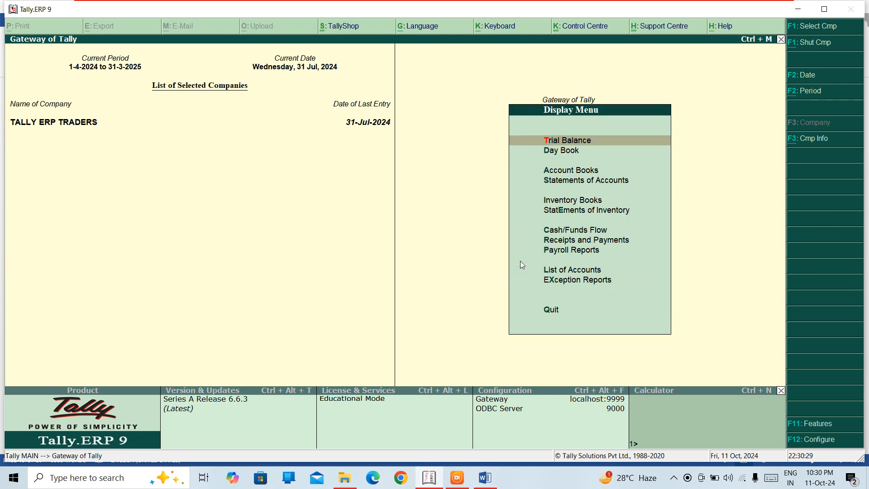
key("Down")
key("Down")
key("Down")
key("Down")
key("Return")
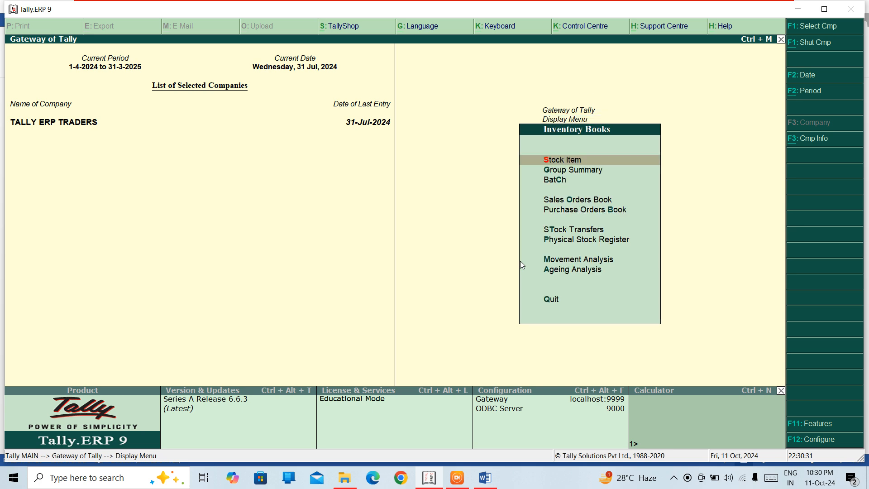
Open the Physical Stock Register and drill through April to the PIPE physical stock voucher dated 1-4-2024.
key("Down")
key("Down")
key("Down")
key("Down")
key("Down")
key("Down")
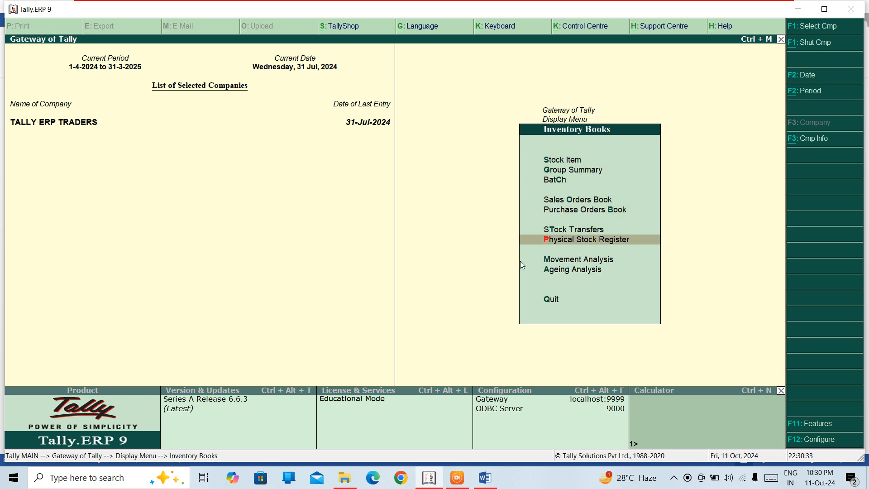
key("Return")
key("Up")
key("Up")
key("Up")
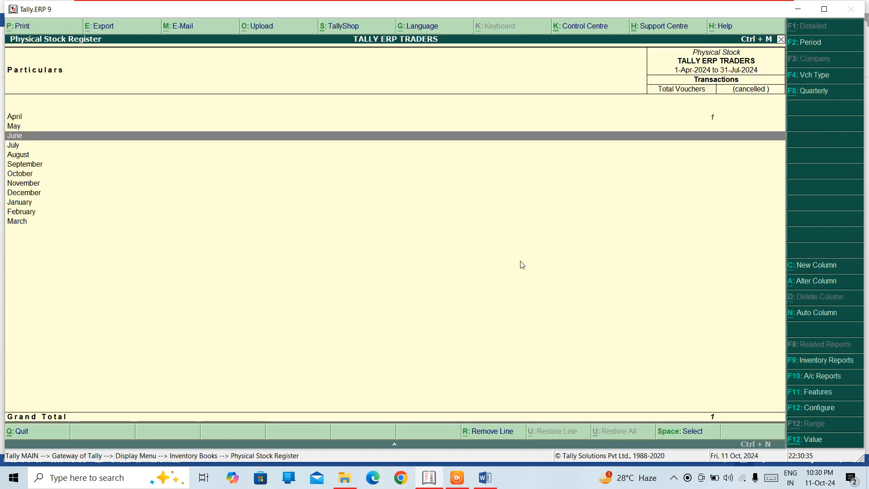
key("Return")
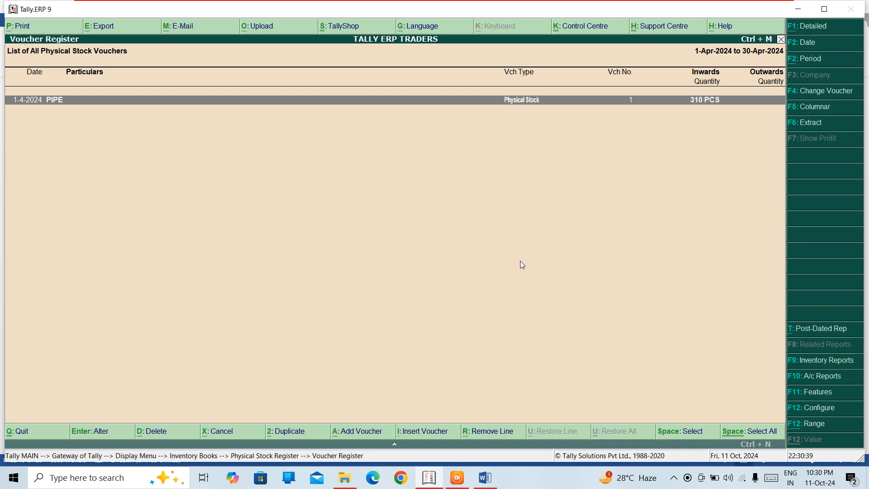
key("Return")
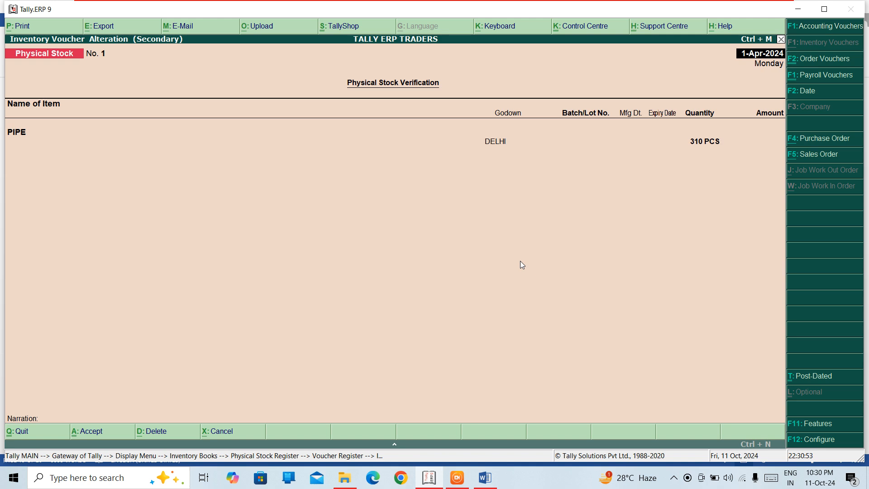
Go through the fields of the PIPE physical stock voucher and accept it.
key("Return")
key("Return")
key("Return")
key("Return")
key("Return")
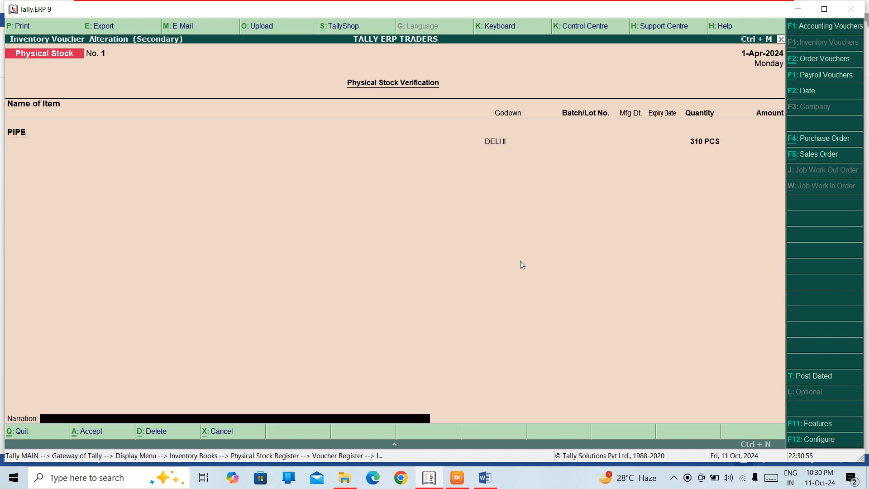
key("Return")
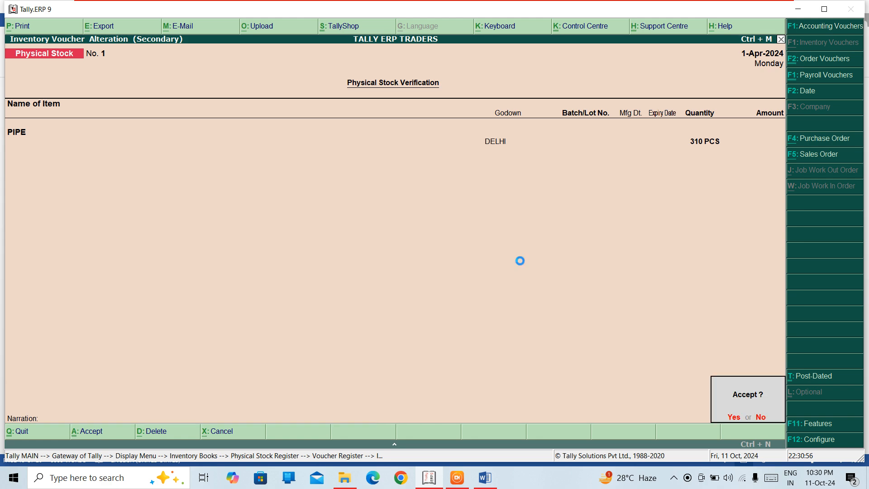
key("Return")
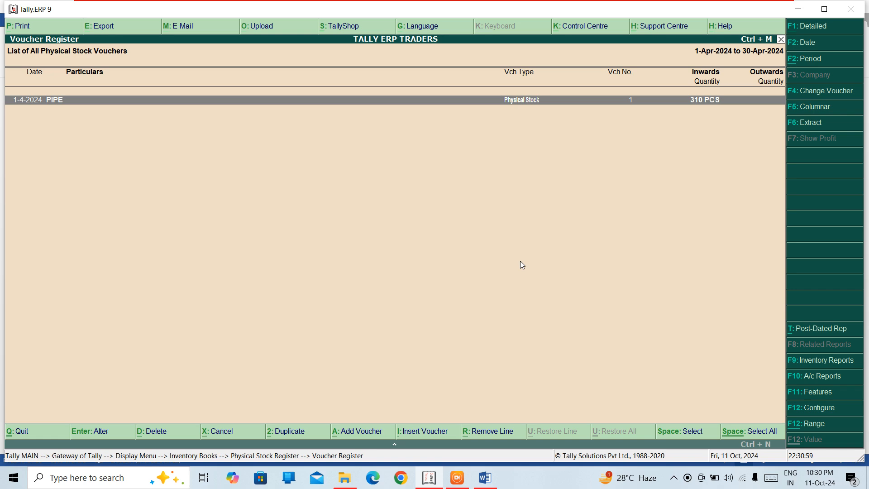
Return to the Gateway of Tally, view the Physical Stock voucher entry screen under Inventory Vouchers, and quit it.
key("Escape")
key("Escape")
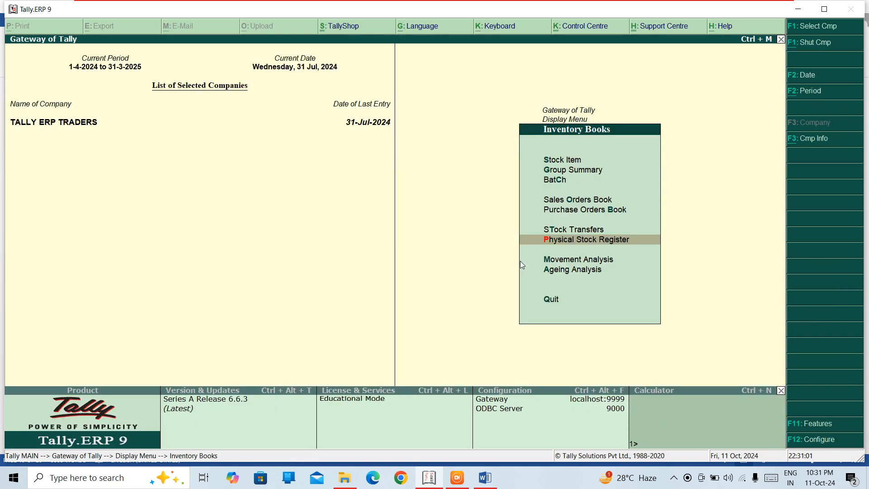
key("Escape")
key("Escape")
key("Up")
key("Up")
key("Up")
key("Up")
key("Up")
key("Up")
key("Up")
key("Up")
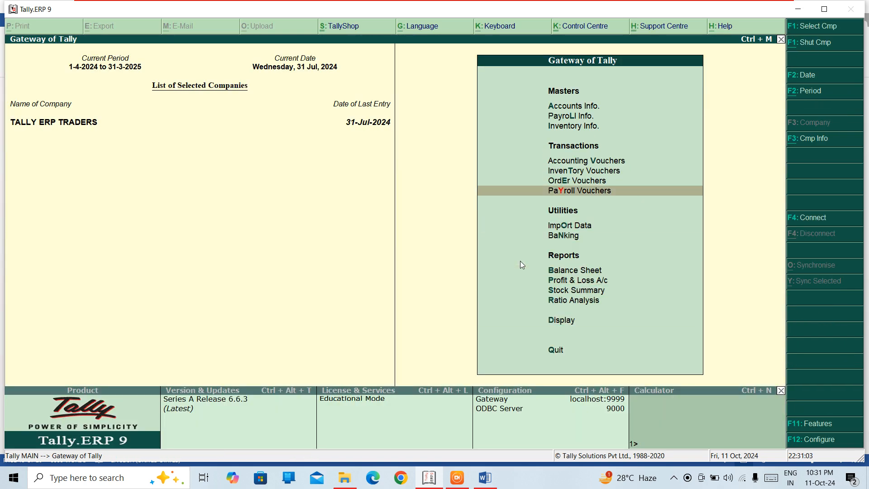
key("Down")
key("Up")
key("Up")
key("Return")
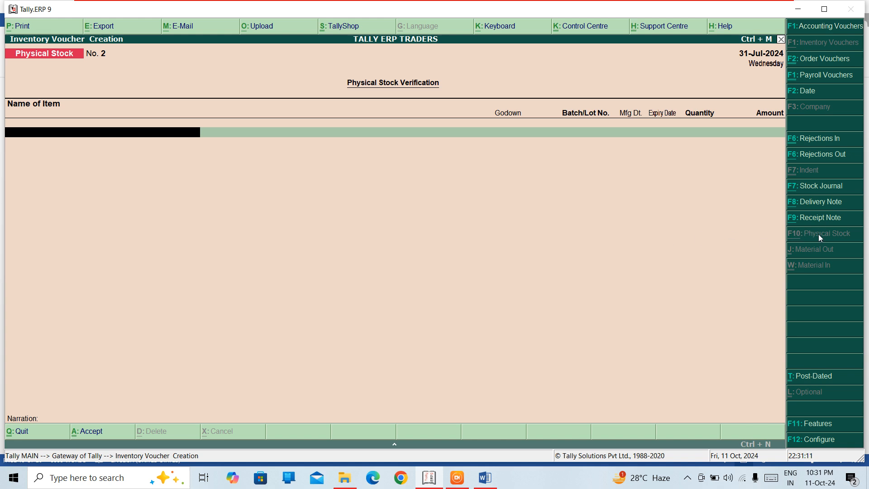
key("Escape")
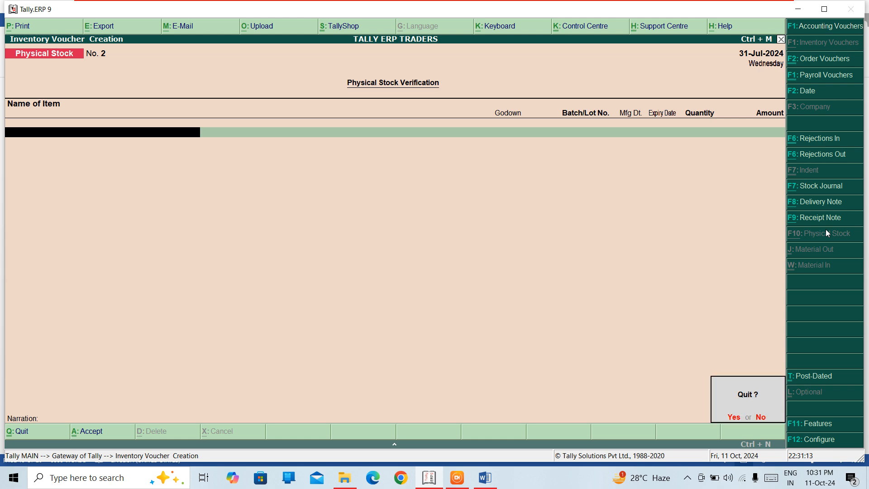
key("y")
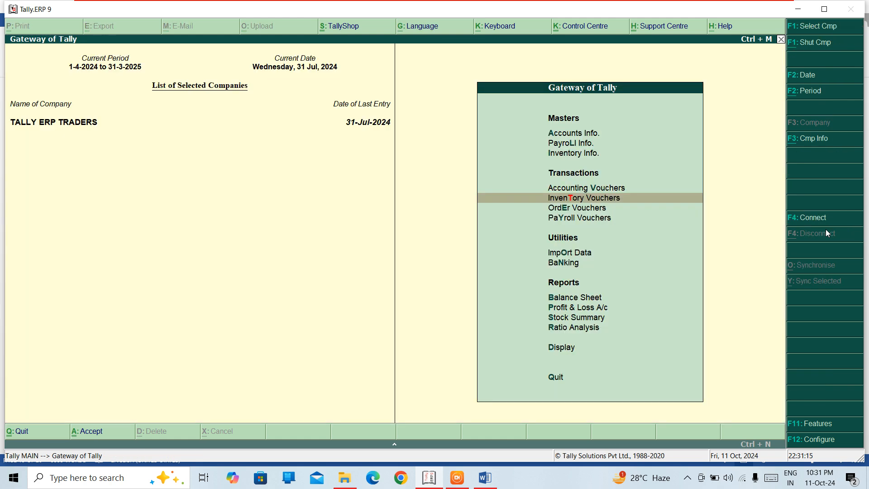
View the company's Inventory Features settings and return to the Gateway of Tally.
key("F11")
key("Down")
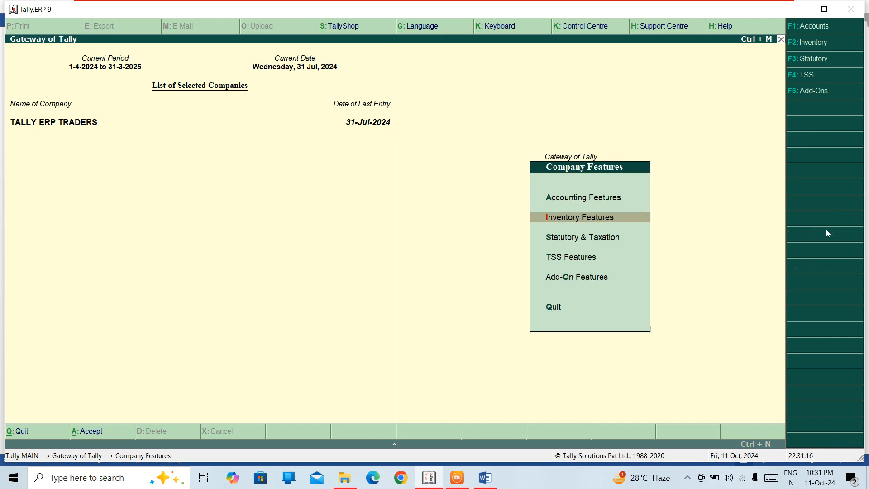
key("Return")
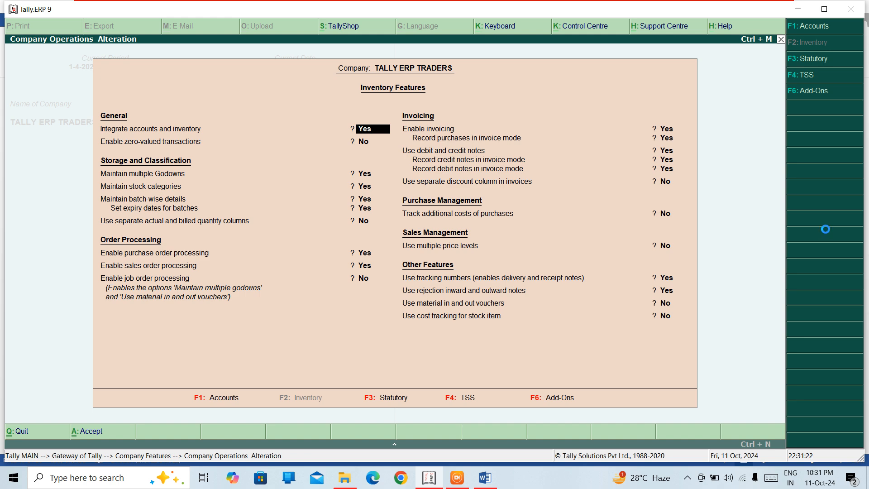
key("Escape")
key("Escape")
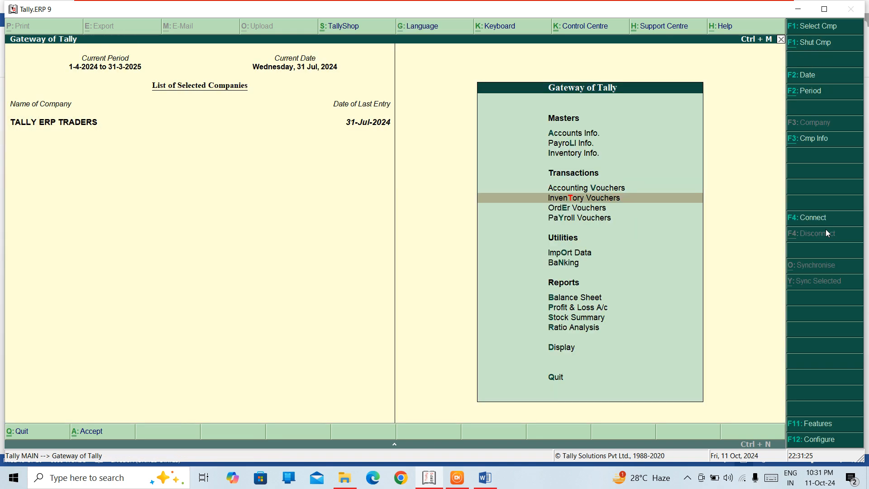
Reopen the Inventory Books reports from the Gateway of Tally.
key("Up")
key("Up")
key("Up")
key("Up")
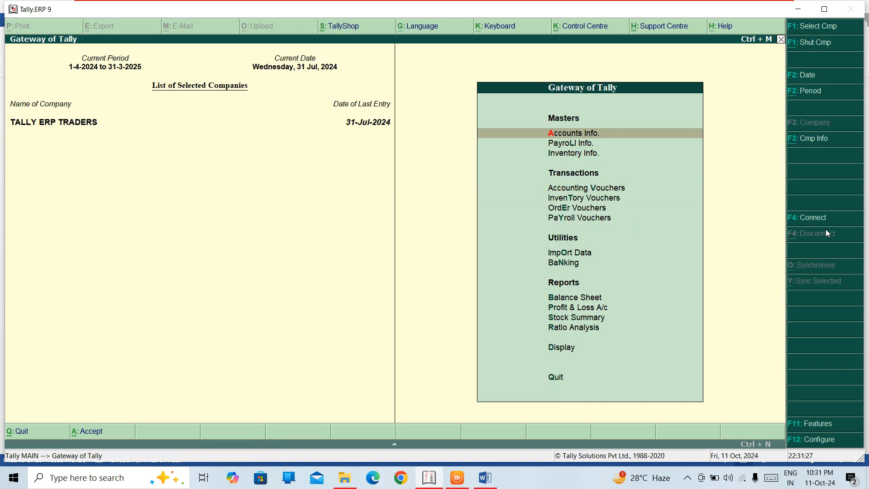
key("Down")
key("Down")
key("Down")
key("Down")
key("Down")
key("Down")
key("Down")
key("Down")
key("Down")
key("Down")
key("Down")
key("Down")
key("Down")
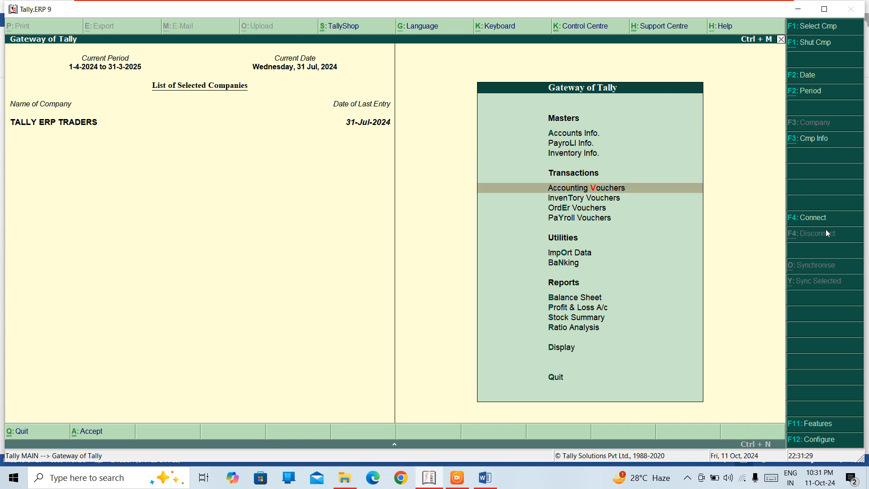
key("Return")
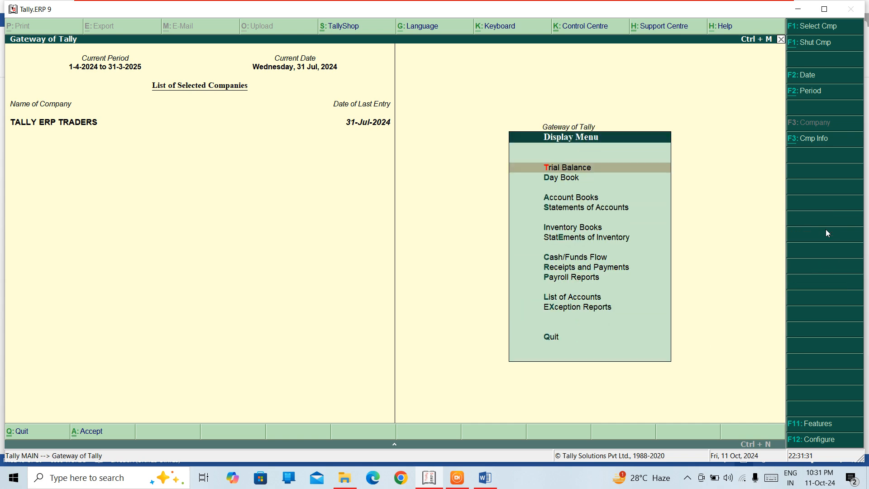
key("Down")
key("Down")
key("Down")
key("Down")
key("Return")
Open the Physical Stock Register and list the physical stock vouchers for April.
key("Down")
key("Down")
key("Down")
key("Down")
key("Down")
key("Down")
key("Down")
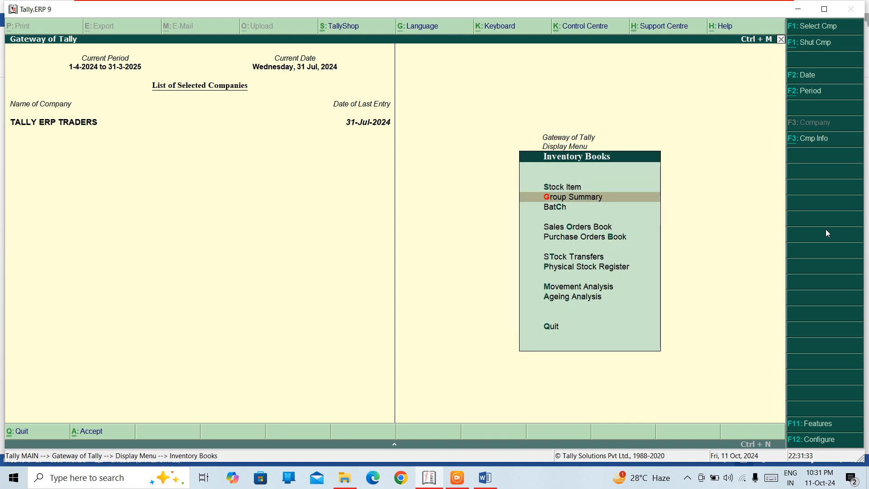
key("Up")
key("Return")
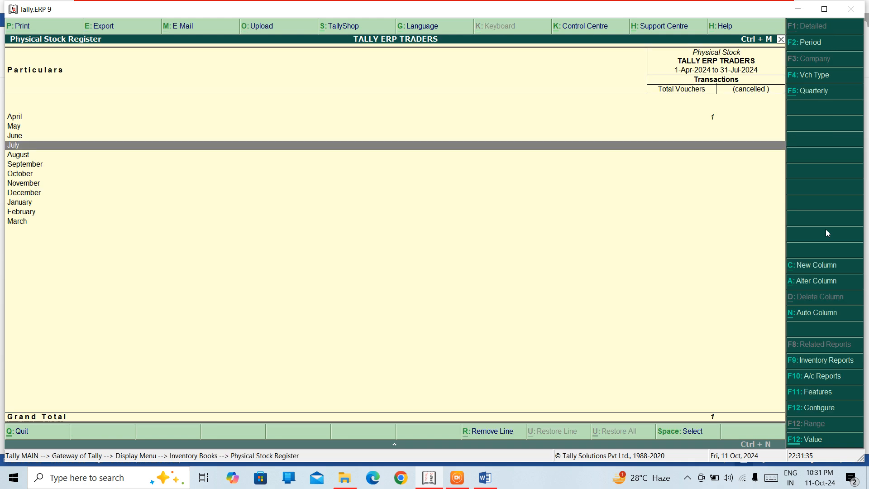
key("Up")
key("Up")
key("Up")
key("Return")
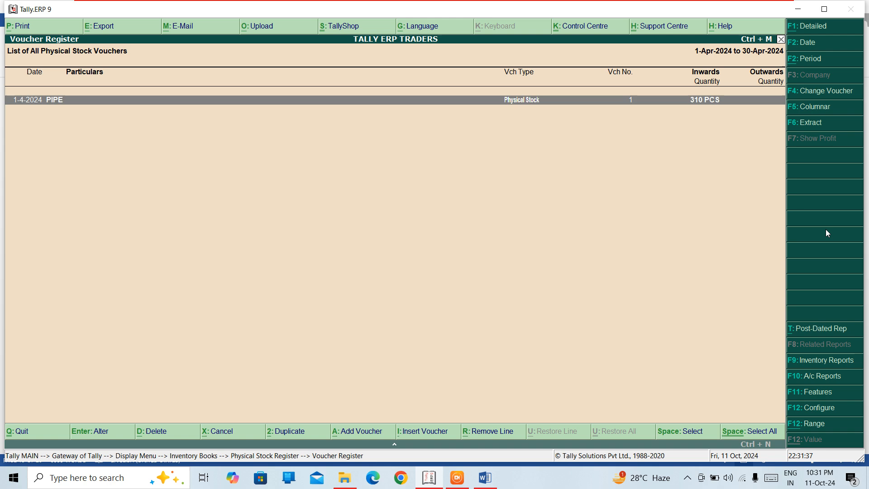
Show the voucher register in detailed form and set its date to 1-7-24.
key("alt+F1")
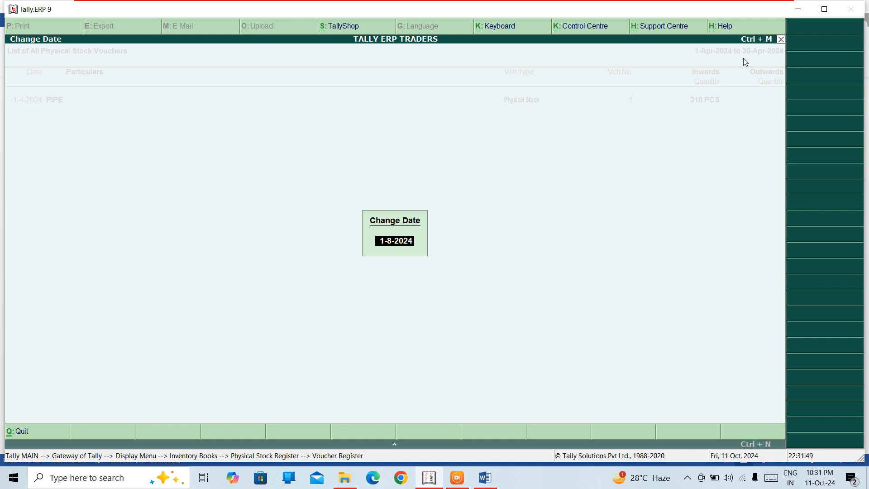
type("1-7-3")
key("BackSpace")
type("24")
key("Return")
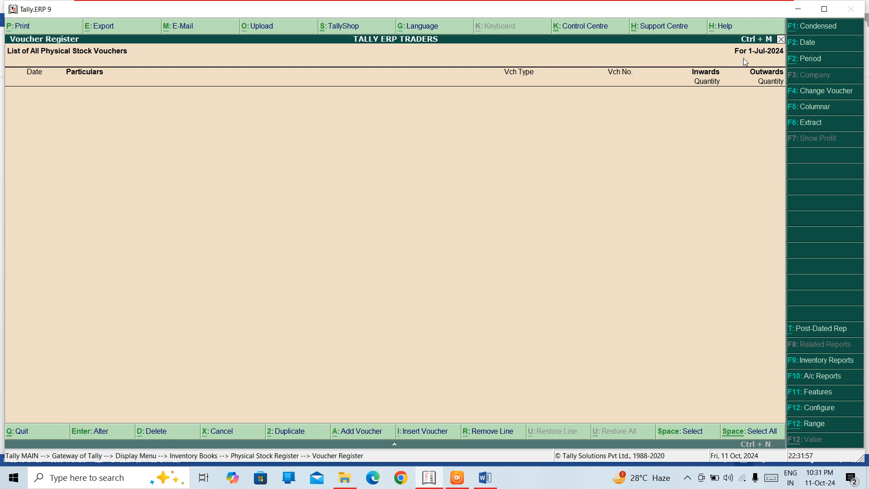
Change the voucher register date to 1-4-2024.
left_click(797, 49)
type("1-")
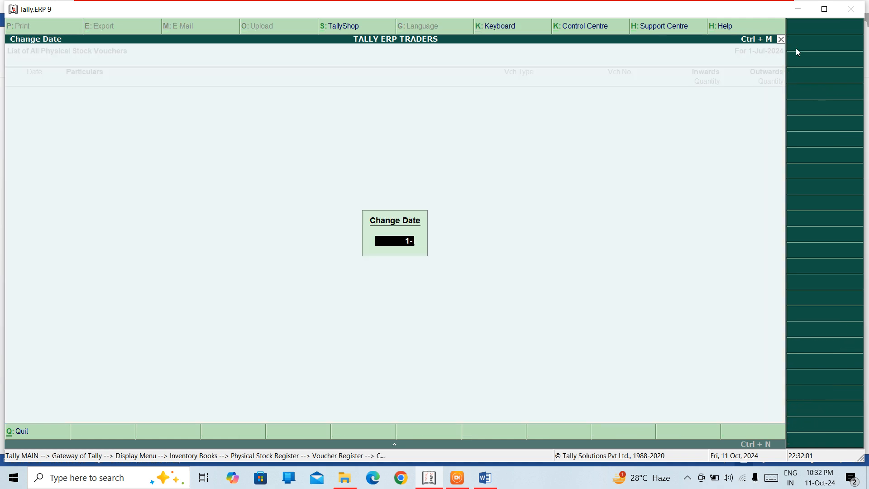
type("4-2024")
key("Return")
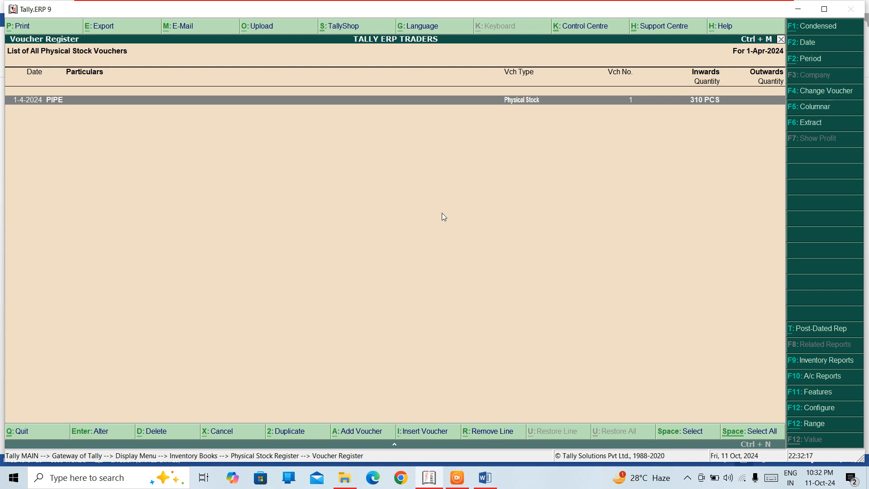
Switch to the Word notes document and go back up to the INVENTORY BOOKS & REGISTERS heading.
left_click(484, 478)
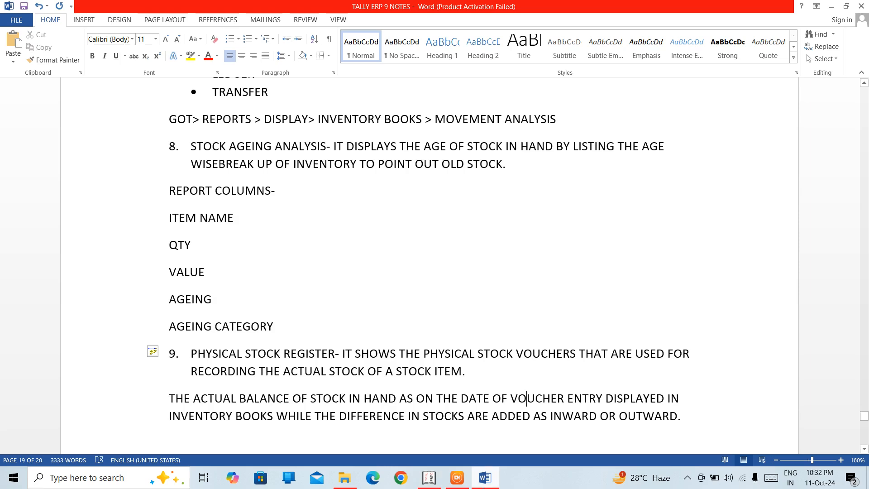
left_click(500, 213)
key("Up")
key("Up")
key("Up")
key("Up")
key("Up")
key("Up")
key("Up")
key("Up")
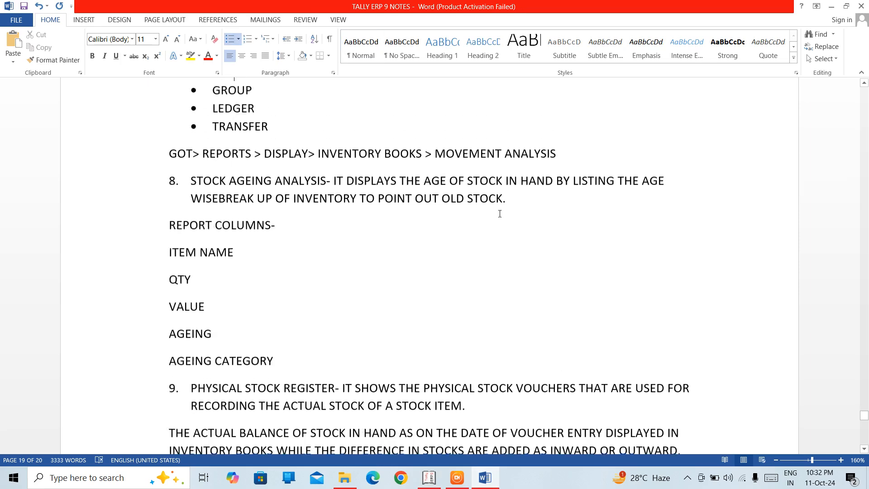
key("Up")
key("Up")
key("Up")
key("Up")
key("Up")
key("Up")
key("Up")
key("Up")
key("Up")
key("Up")
key("Up")
key("Up")
key("Up")
key("Up")
key("Up")
key("Up")
key("Up")
key("Up")
key("Up")
key("Up")
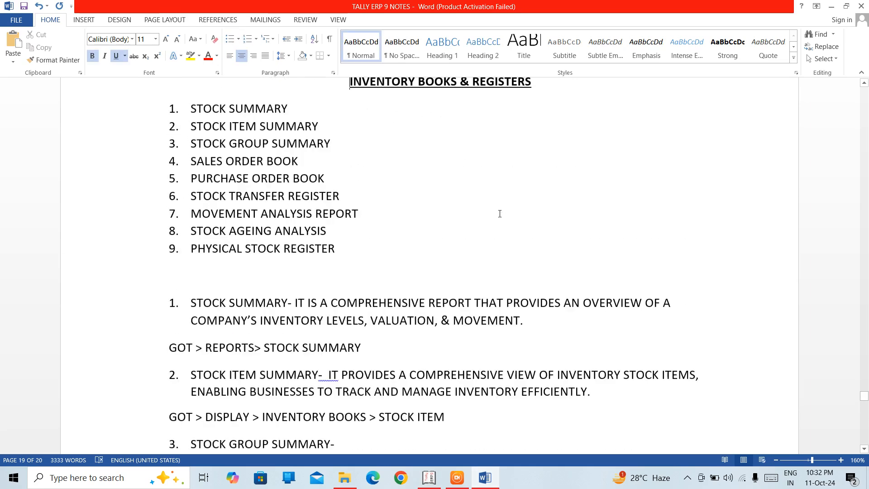
key("Up")
key("Down")
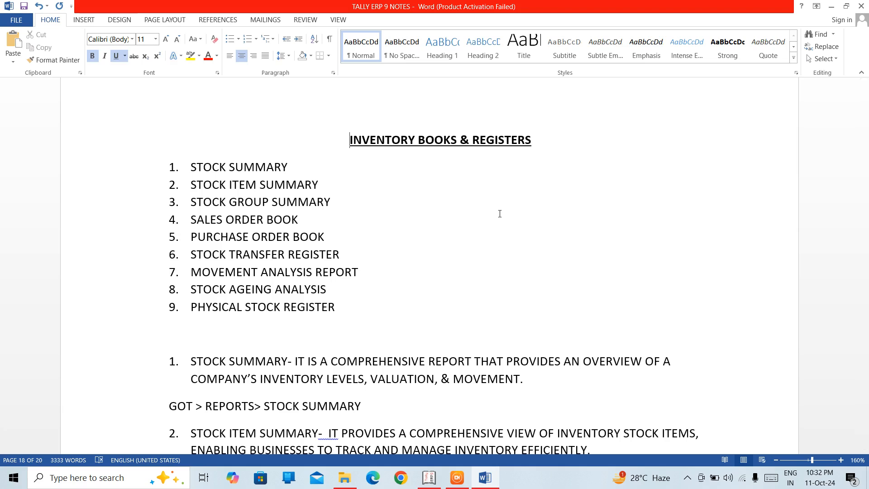
Review the list of inventory reports and the notes on Stock Summary and Stock Item Summary.
key("Down")
key("Down")
key("Down")
key("Down")
key("Down")
key("Down")
key("Down")
key("Down")
key("Down")
key("Down")
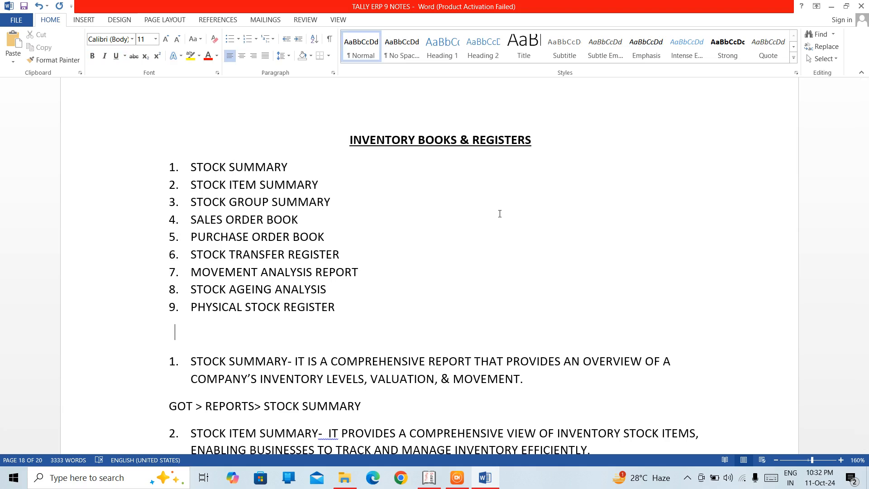
key("Down")
key("Down")
key("Down")
key("Down")
key("Down")
key("Down")
key("Down")
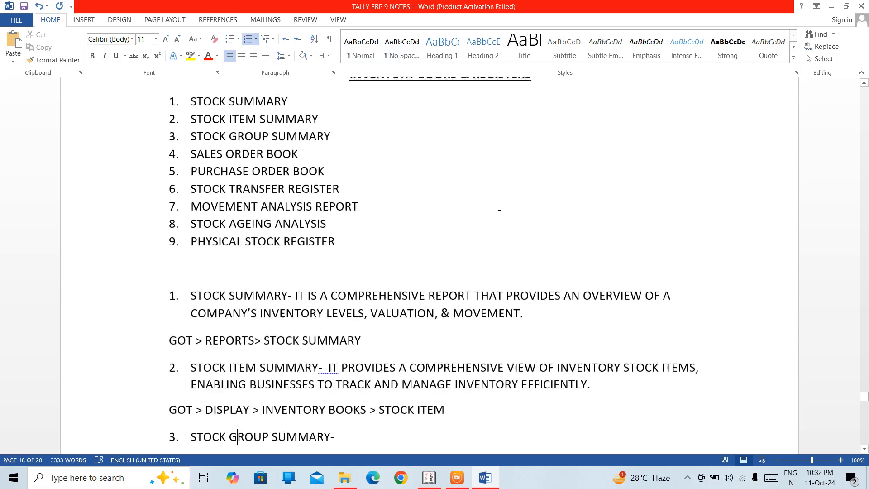
Review the notes on Stock Group Summary, Sales Order Book, Purchase Order Book and Stock Transfer Register.
key("Down")
key("Down")
key("Down")
key("Down")
key("Down")
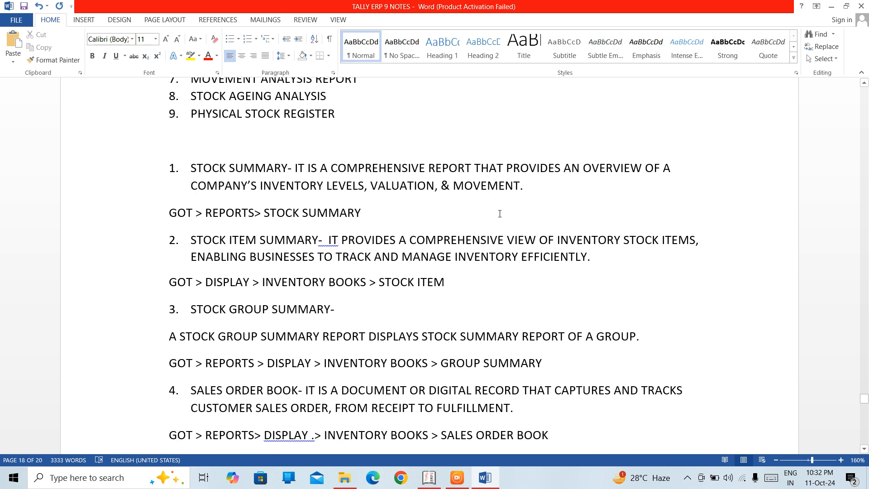
key("Down")
key("Down")
key("Down")
key("Down")
key("Down")
key("Down")
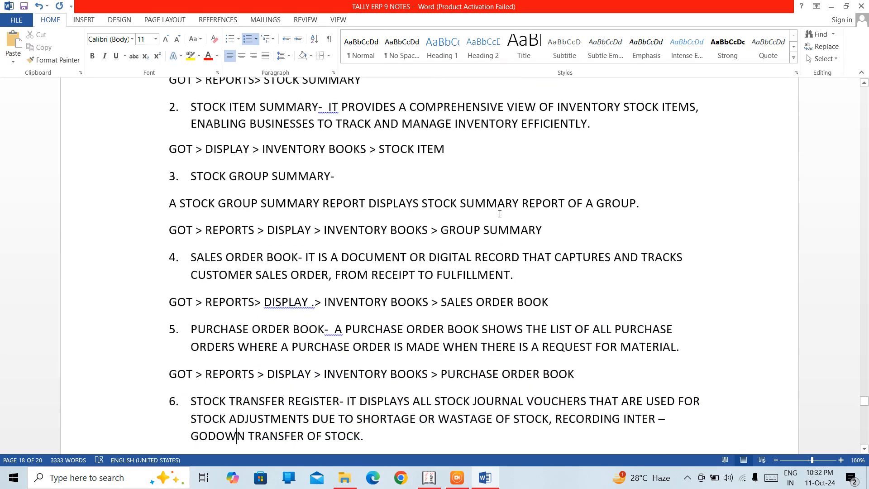
key("Down")
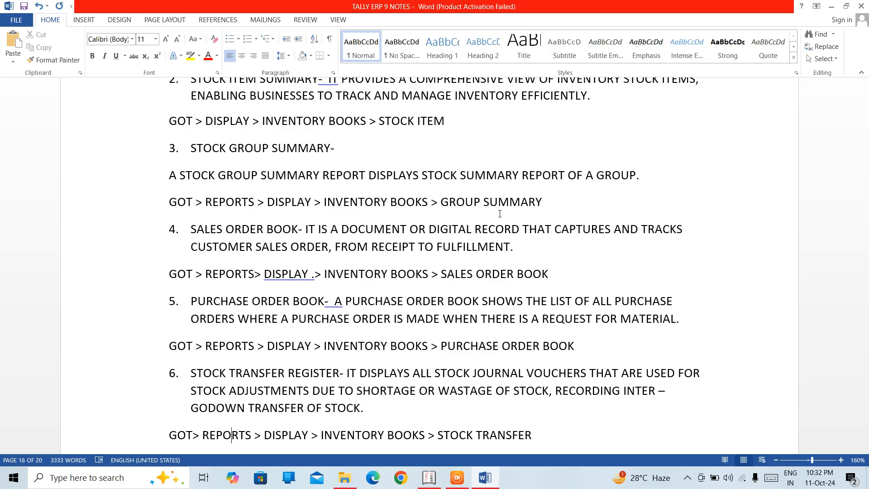
key("End")
key("Return")
key("Return")
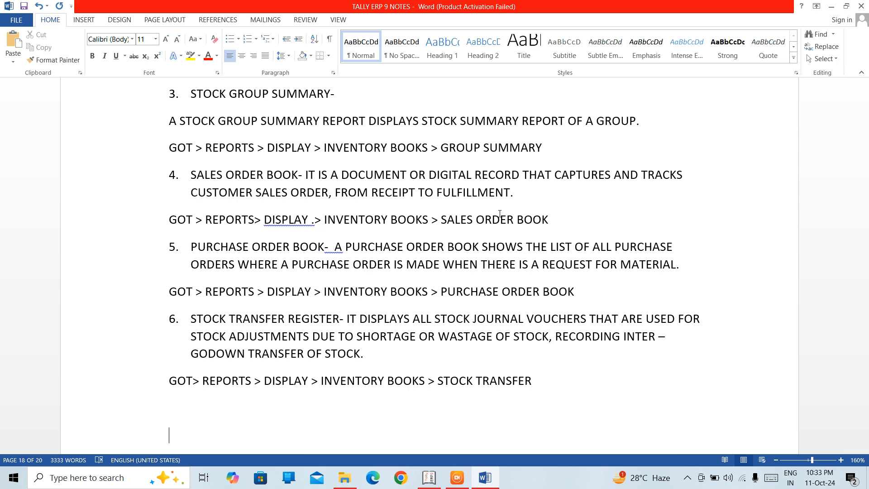
Read the Movement Analysis note, including its list of parameters and its navigation path.
key("Down")
key("Down")
key("Down")
key("Down")
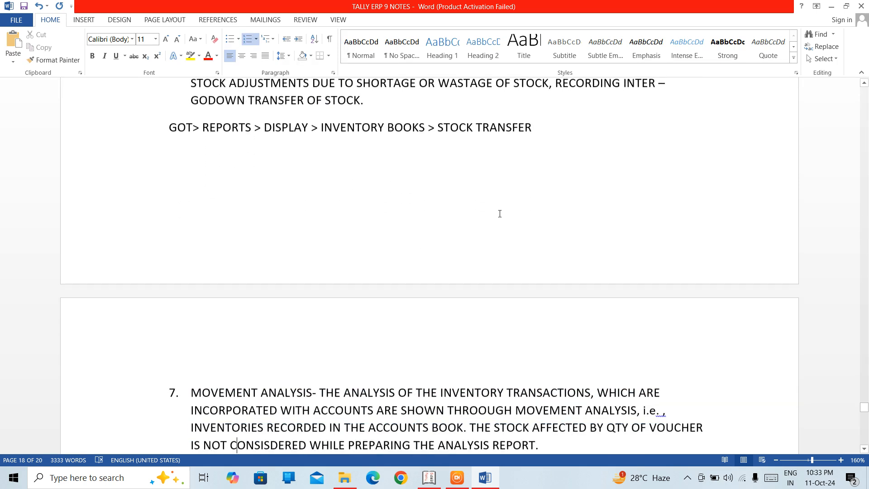
key("Down")
key("Down")
key("Down")
key("Down")
key("Down")
key("Down")
key("Down")
key("Down")
key("Down")
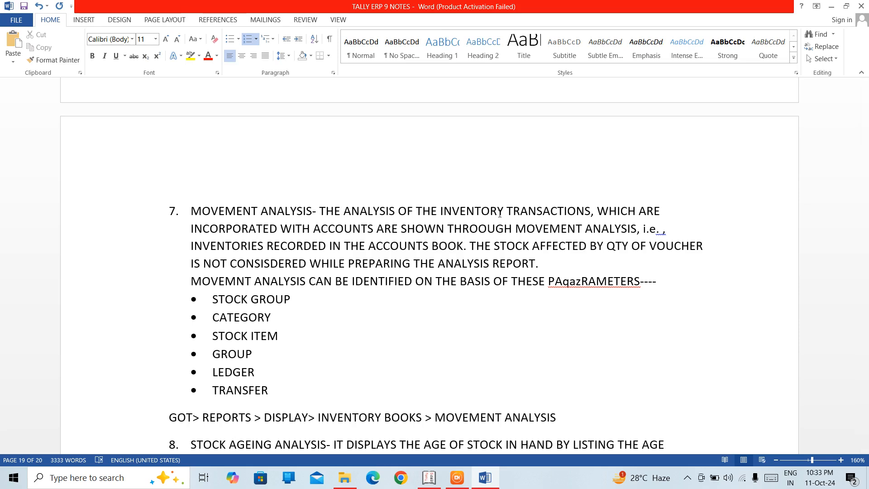
Review the Stock Ageing Analysis report columns and the Physical Stock Register note at the end of the list.
key("Down")
key("Down")
key("Down")
key("Down")
key("Down")
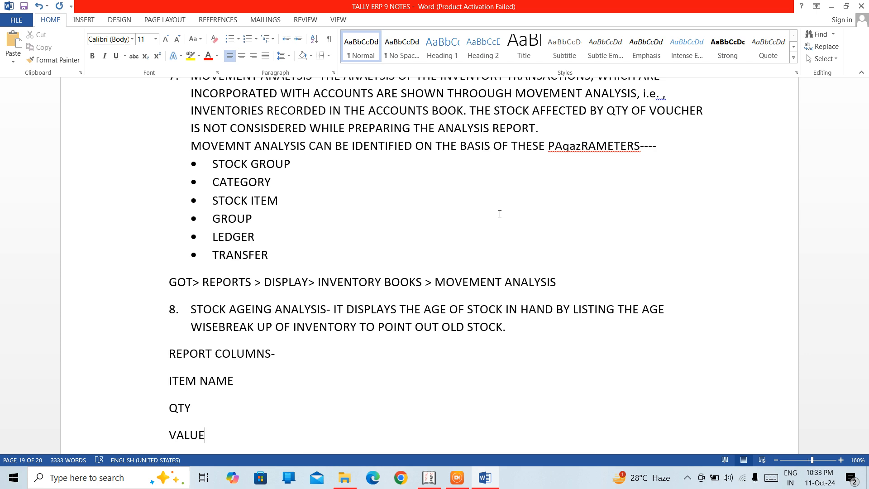
key("Down")
key("Down")
key("Down")
key("Down")
key("Down")
key("Down")
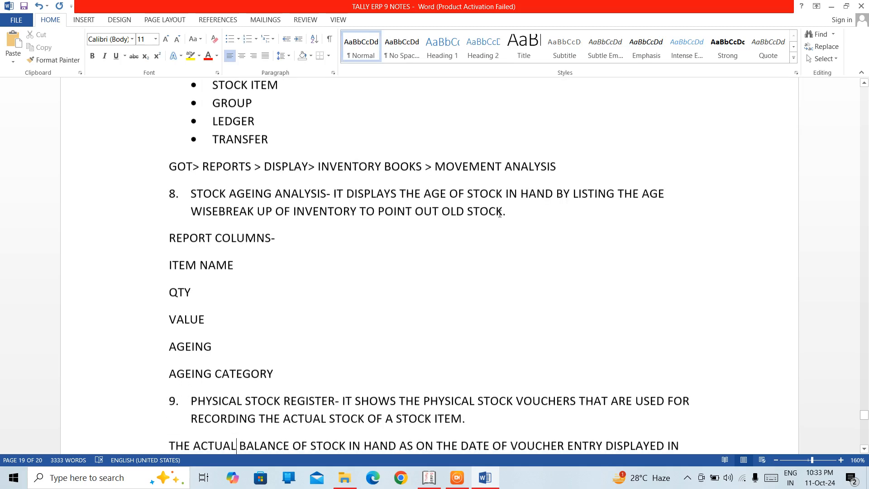
key("Down")
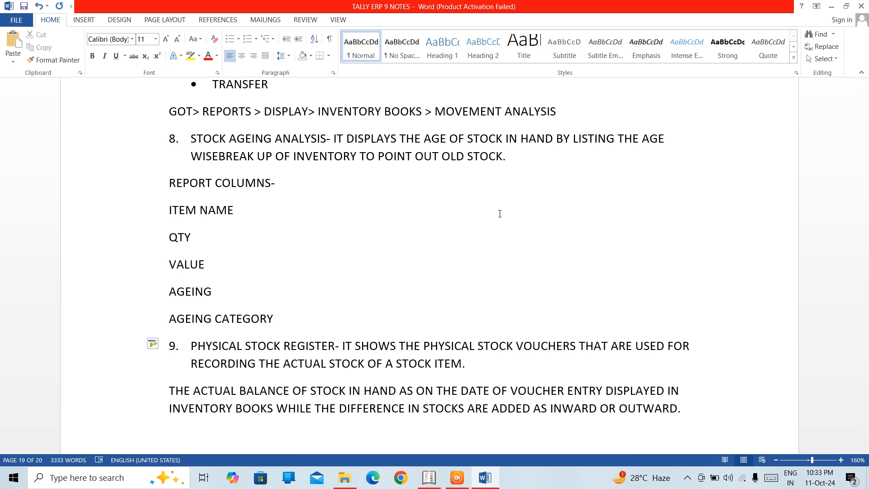
key("Down")
key("Down")
key("Down")
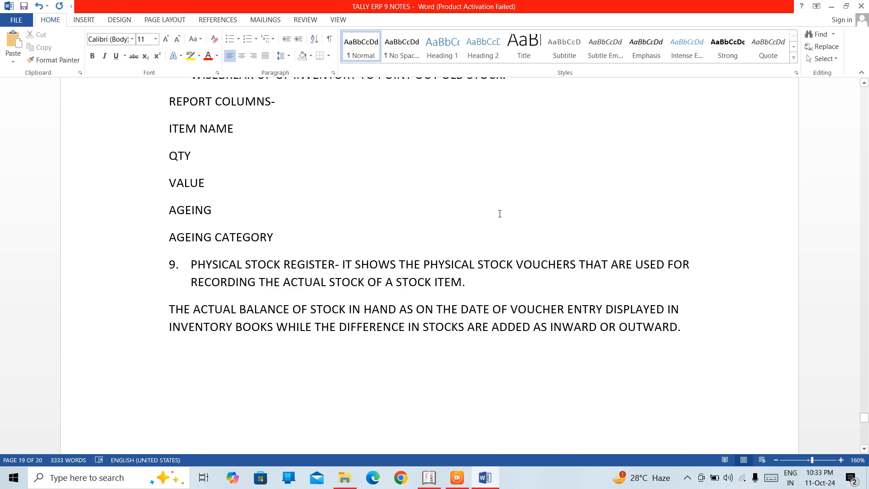
Add the navigation path "GOT> DISPLAY> INVENTORY BOOKS> PHYSICALSTOCK REGISTER" below the Physical Stock Register note.
key("Up")
key("Up")
key("Up")
type("GOT")
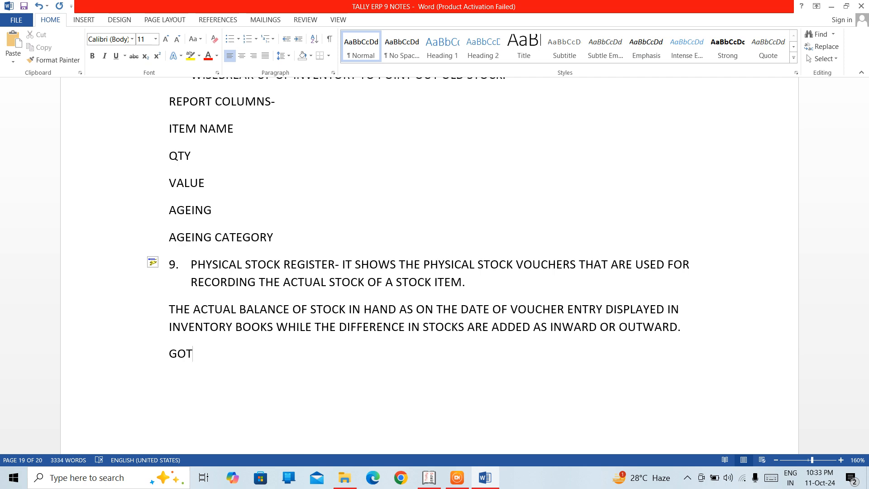
type("> DISPLAY")
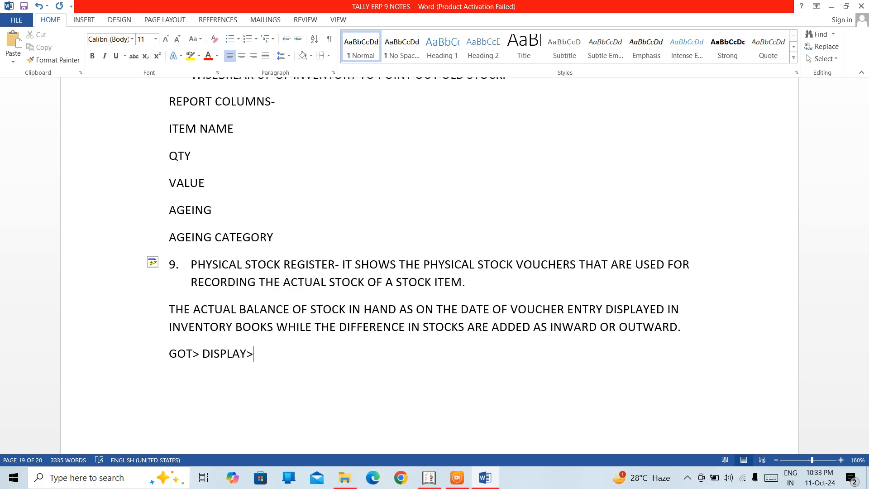
type("> A")
key("BackSpace")
type("INVEN")
type("ORY")
key("BackSpace")
key("BackSpace")
key("BackSpace")
type("TORY BOOJS")
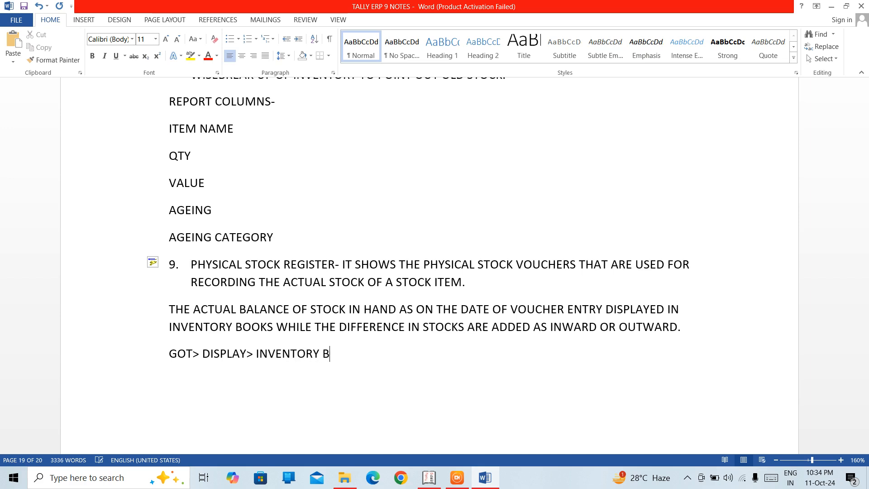
key("BackSpace")
key("BackSpace")
type("KS> PHYSICAL")
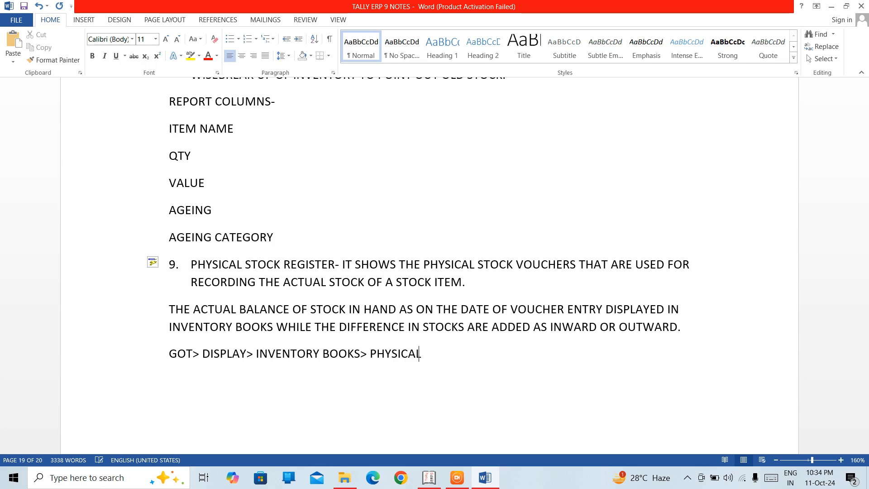
type("STOCK REGISTER")
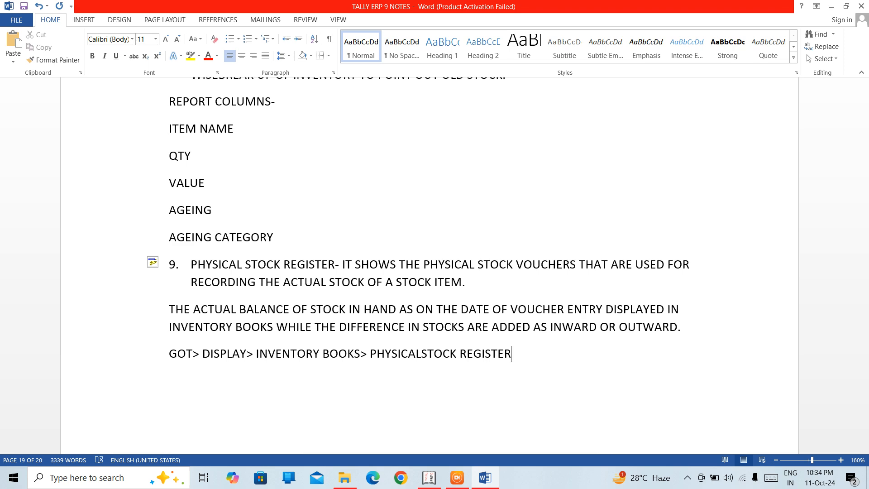
Switch to Tally.ERP 9, go back to the Inventory Books menu and look through its list of reports.
left_click(435, 479)
key("Escape")
key("Escape")
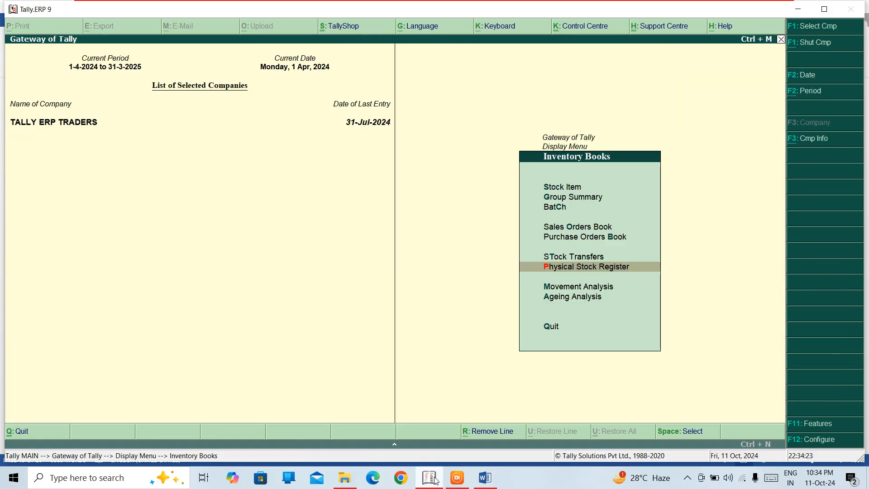
key("Up")
key("Up")
key("Up")
key("Up")
key("Up")
key("Up")
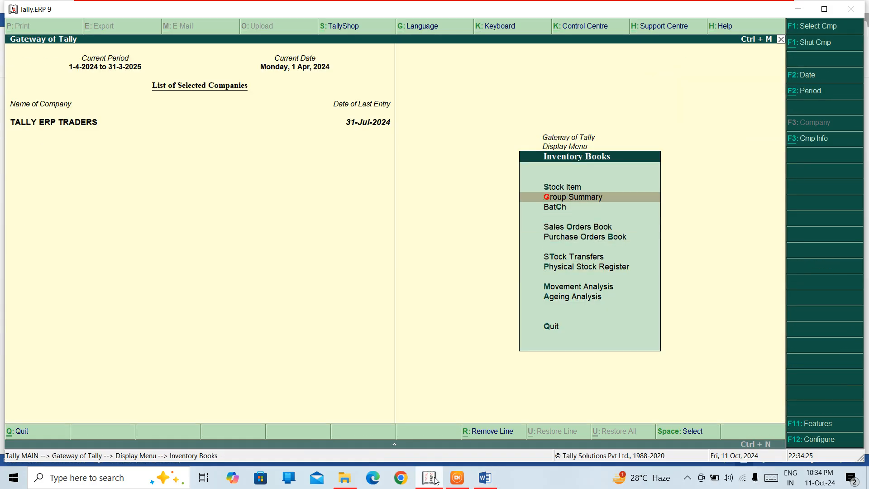
key("Down")
key("Down")
key("Down")
key("Down")
key("Down")
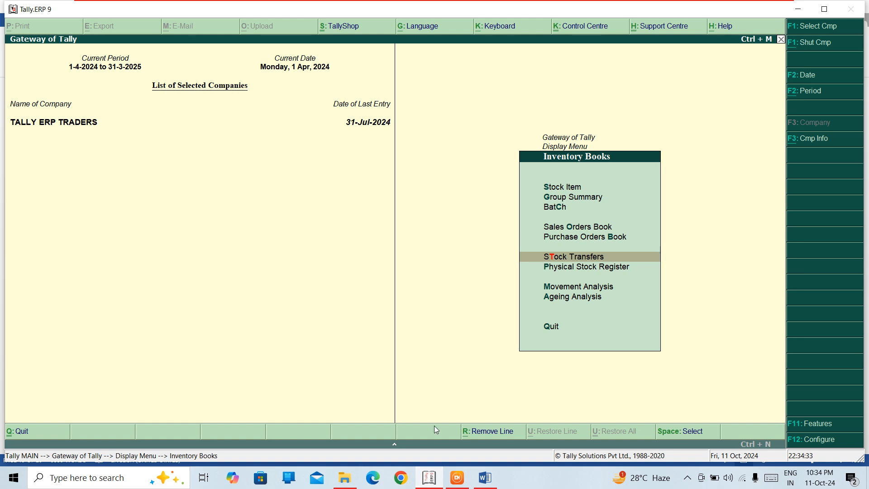
Go back to the Gateway of Tally and open the Stock Summary report.
key("Escape")
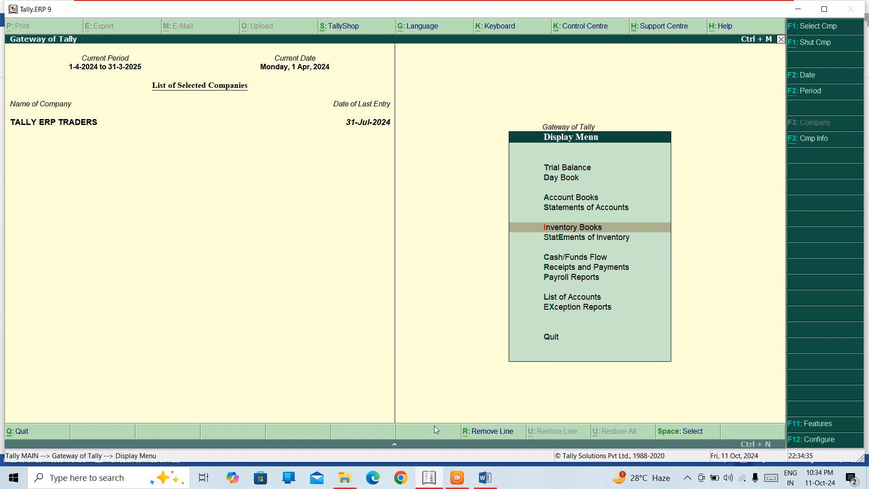
key("Escape")
key("Up")
key("Up")
key("Up")
key("Down")
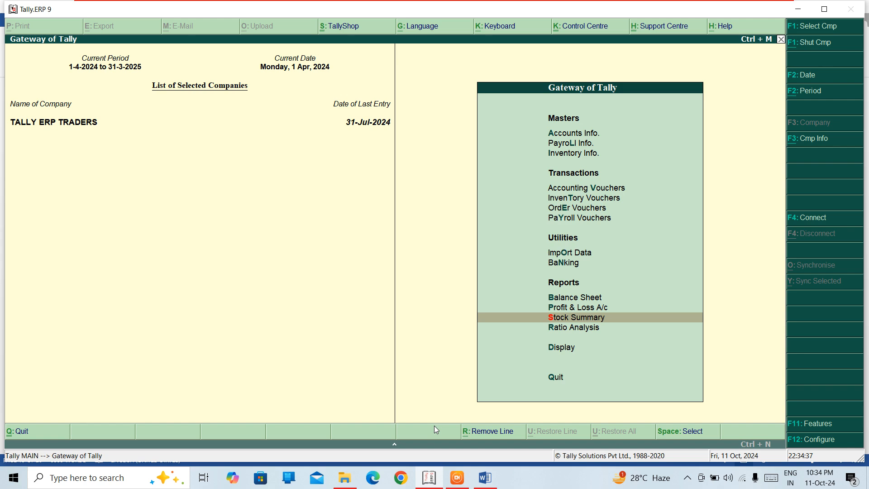
key("Return")
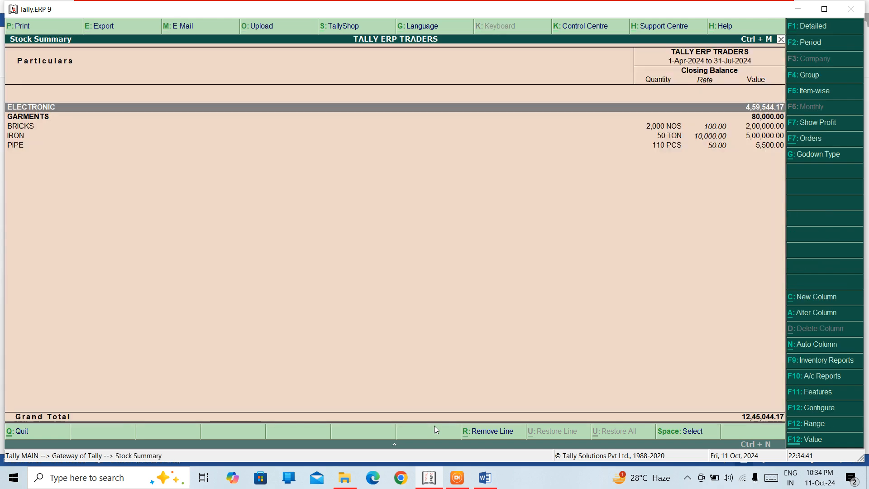
Close the Stock Summary and open the Inventory Books menu under Display.
key("Escape")
key("Down")
key("Down")
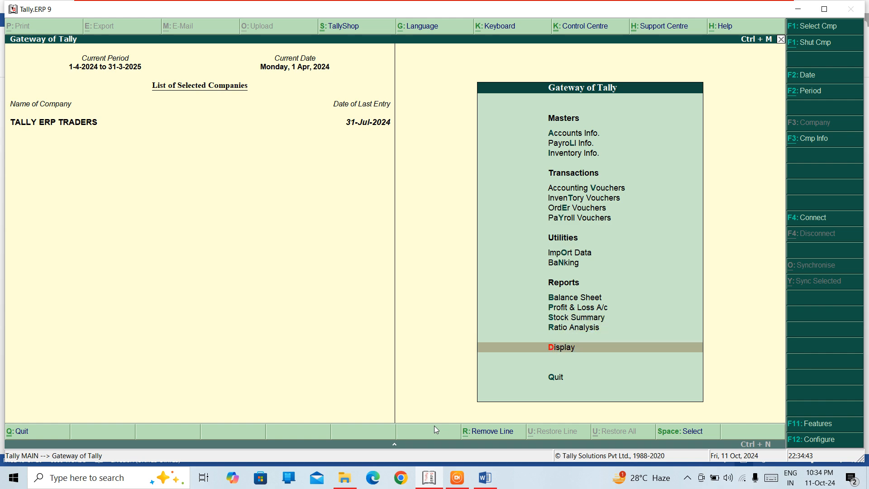
key("Return")
key("Down")
key("Down")
key("Down")
key("Down")
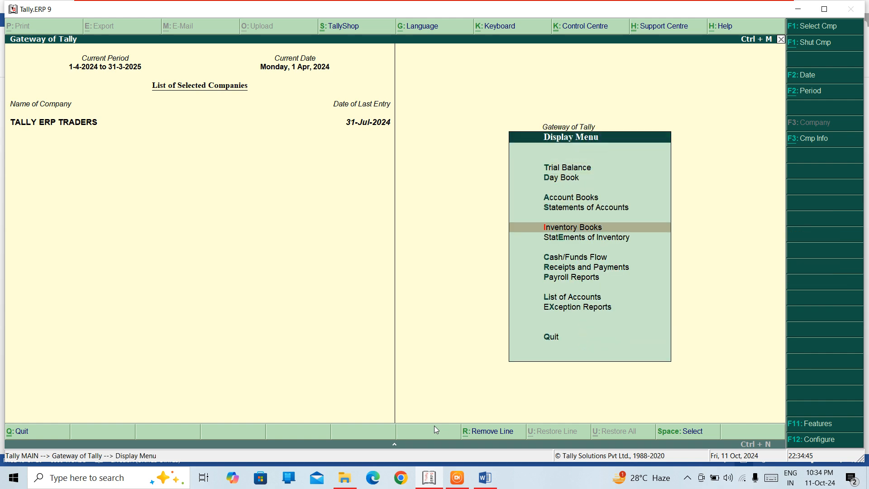
key("Return")
Open the Physical Stock Register and show the voucher register for July.
key("Down")
key("Down")
key("Down")
key("Down")
key("Down")
key("Down")
key("Down")
key("Down")
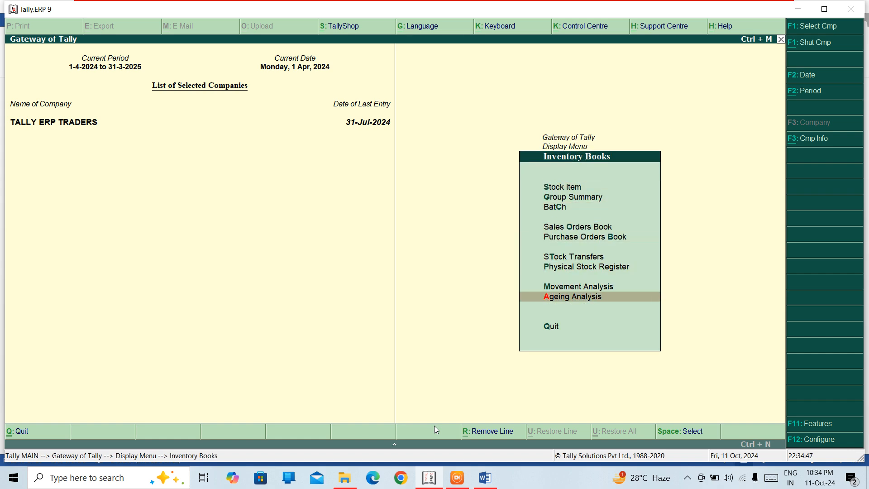
key("Up")
key("Up")
key("Return")
key("Return")
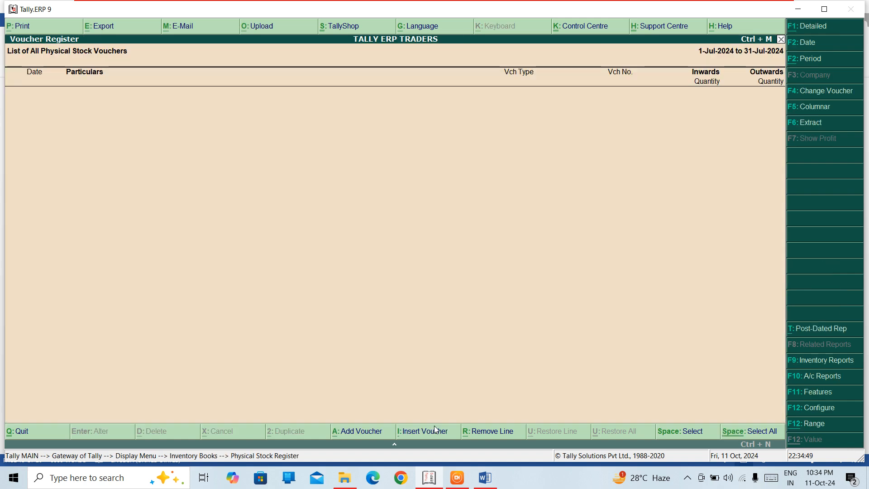
Return to the monthly Physical Stock Register and open the voucher register for April.
key("Escape")
key("Up")
key("Up")
key("Up")
key("Return")
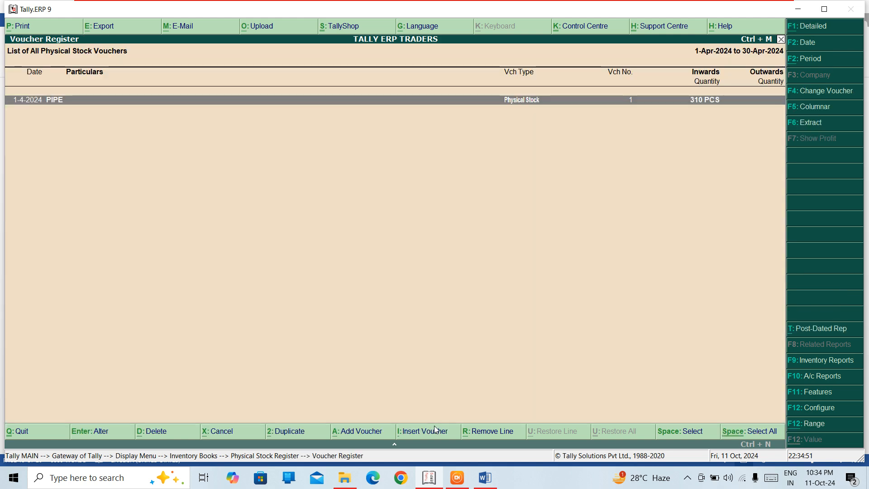
View the print settings for April's physical stock vouchers, then cancel printing and return to the monthly register.
key("alt+p")
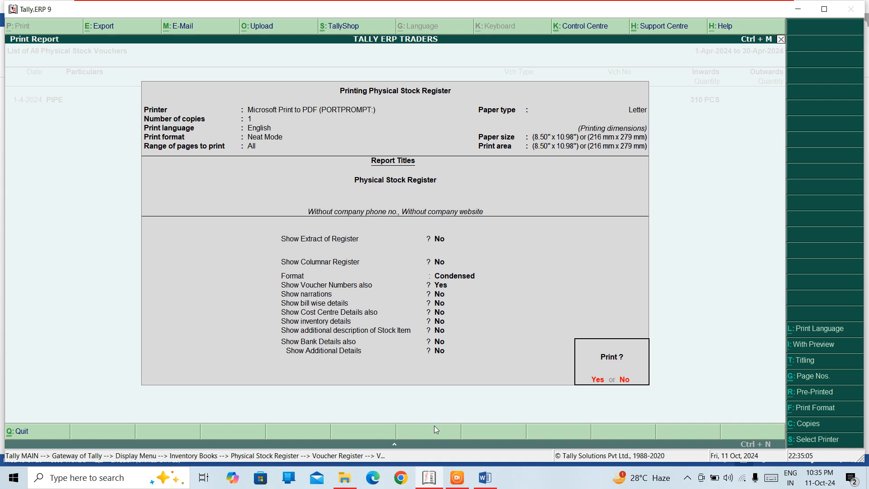
key("Escape")
key("Escape")
key("Escape")
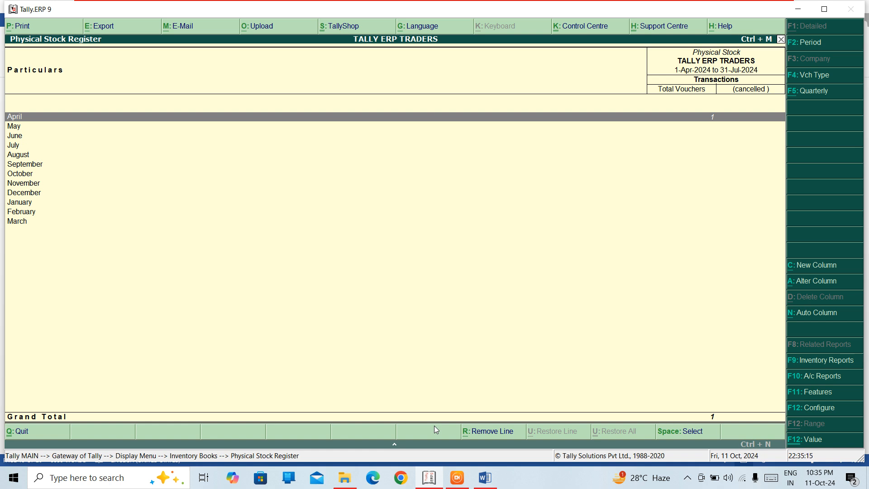
Leave the Physical Stock Register and go back to the Gateway of Tally main menu.
key("Escape")
key("Escape")
key("Escape")
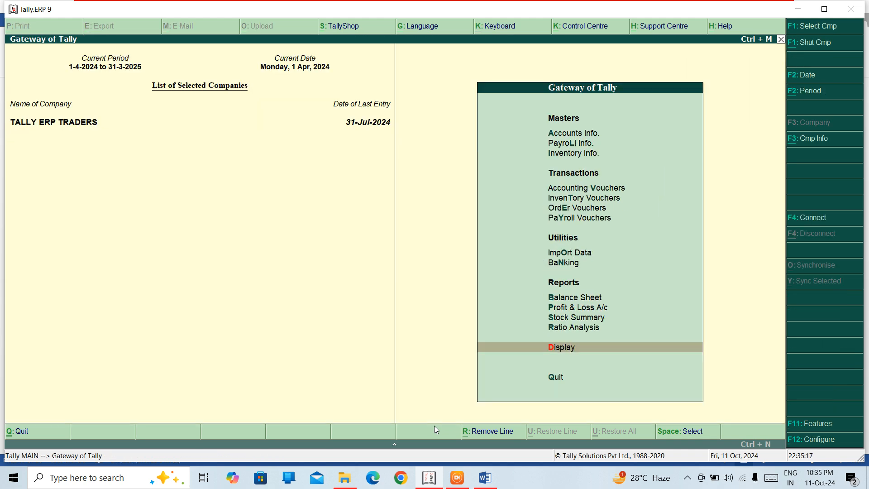